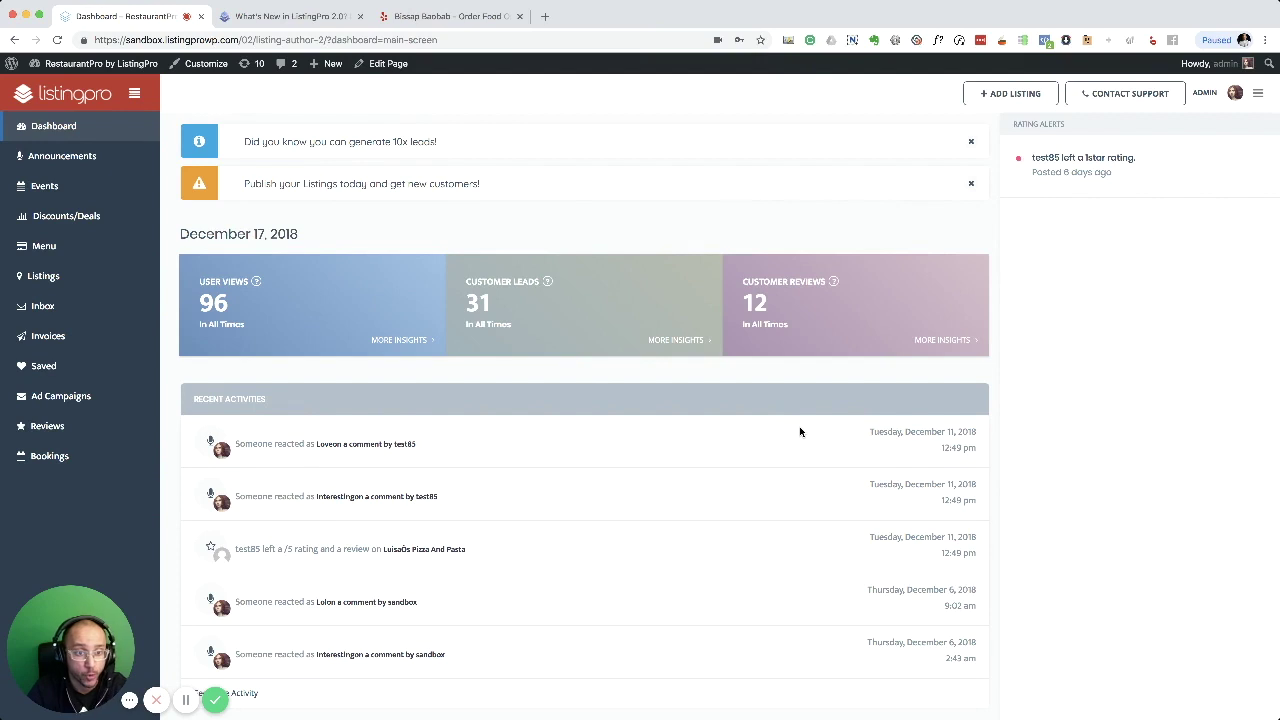
- Go to the Discounts/Deals page from the dashboard sidebar
left_click(112, 231)
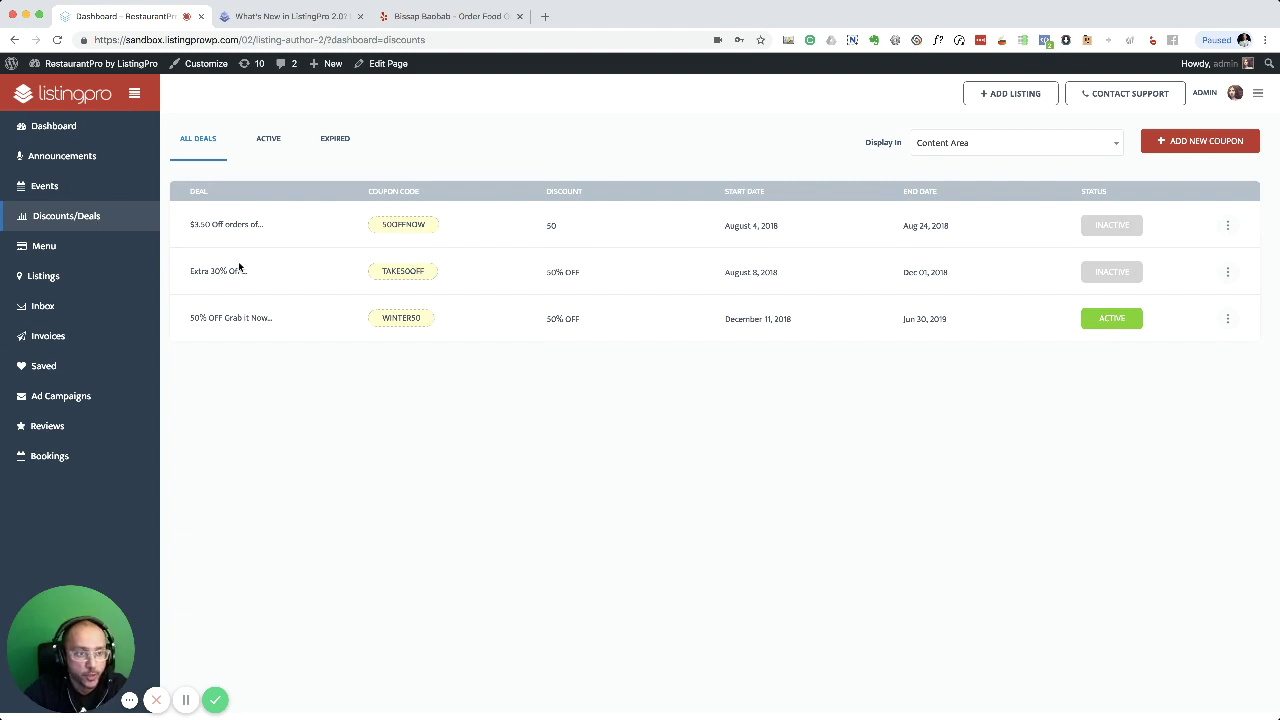
- Filter the coupon list by Active, then Expired, then back to All Deals
left_click(267, 152)
left_click(341, 147)
left_click(267, 152)
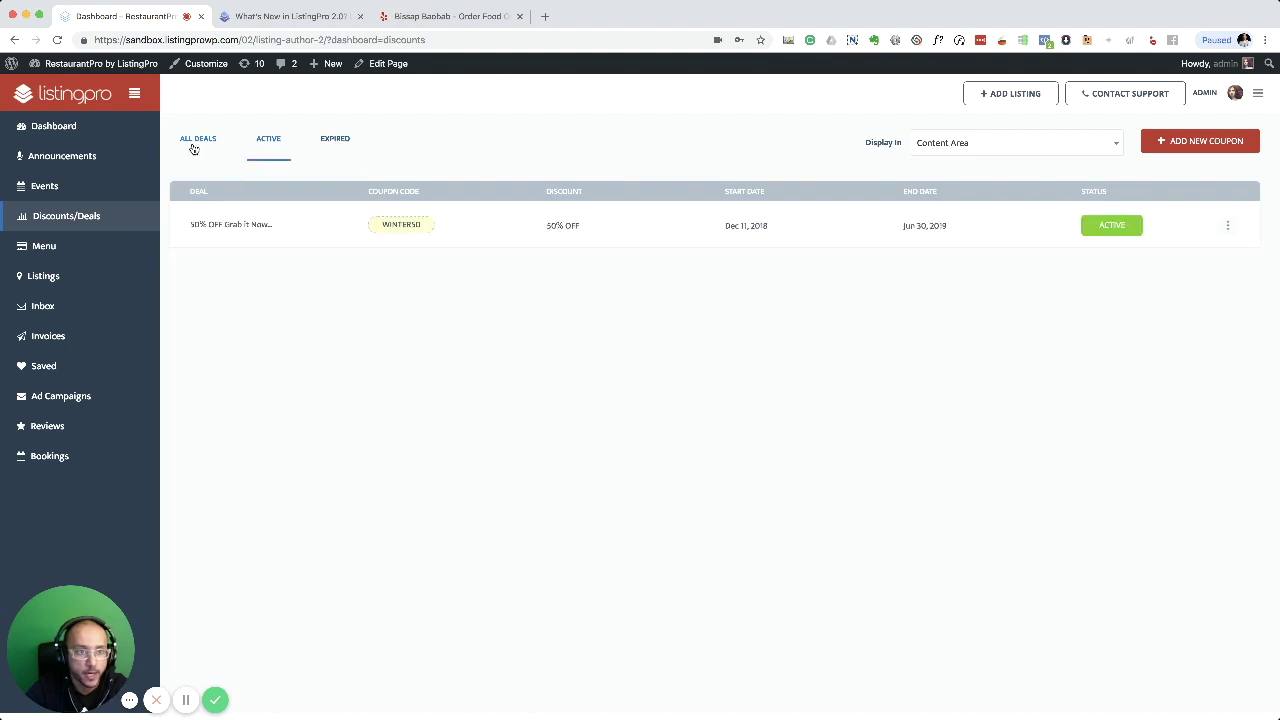
left_click(193, 146)
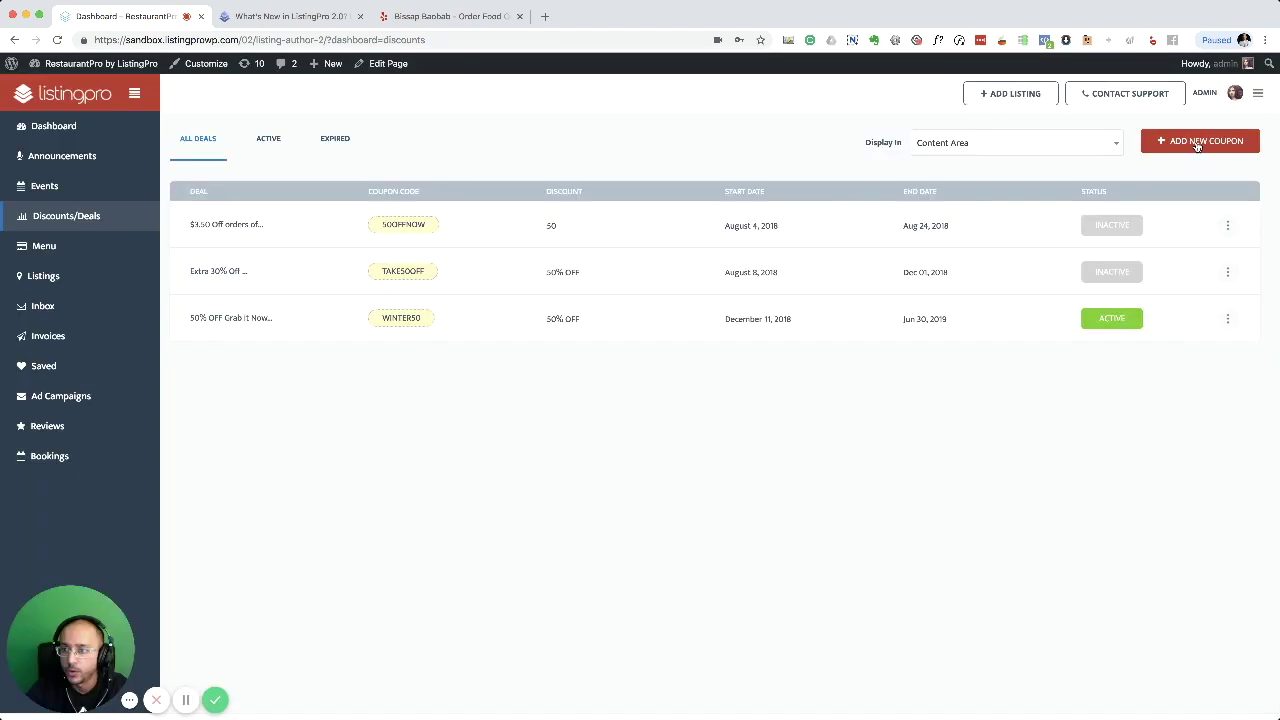
- Start a new coupon, check the Select Listing options, then go to Listings
left_click(1197, 142)
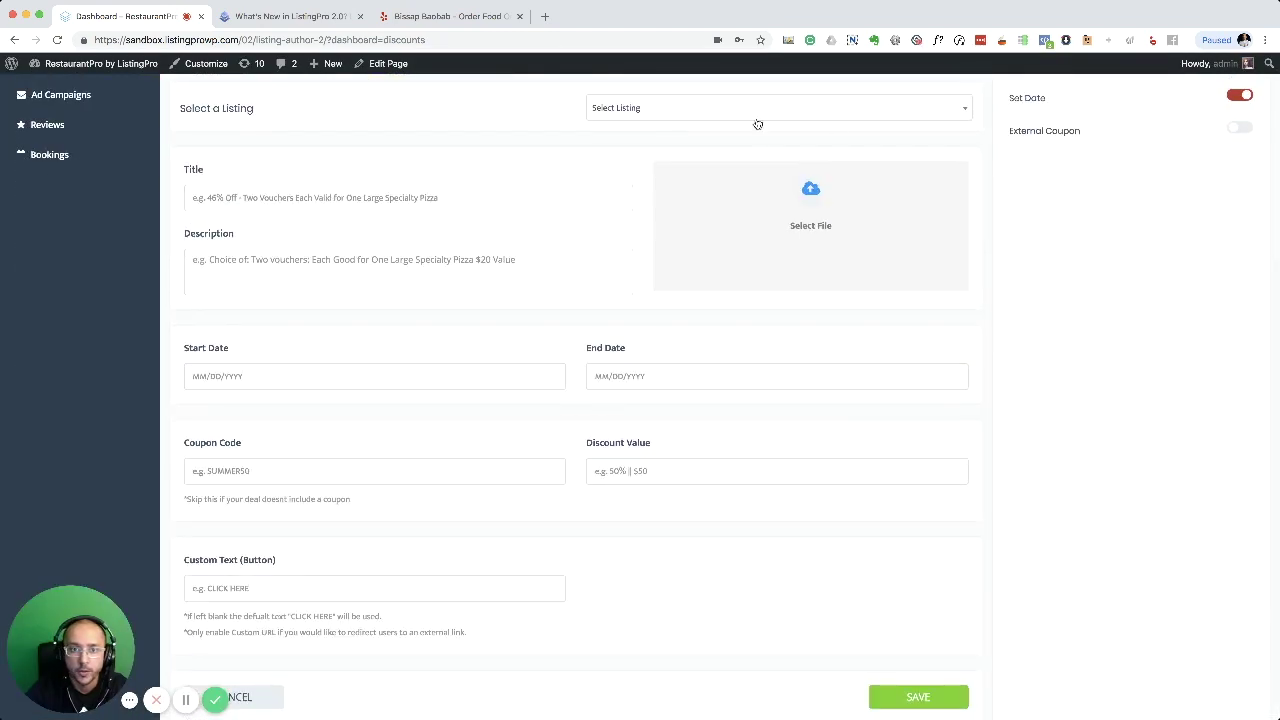
left_click(721, 108)
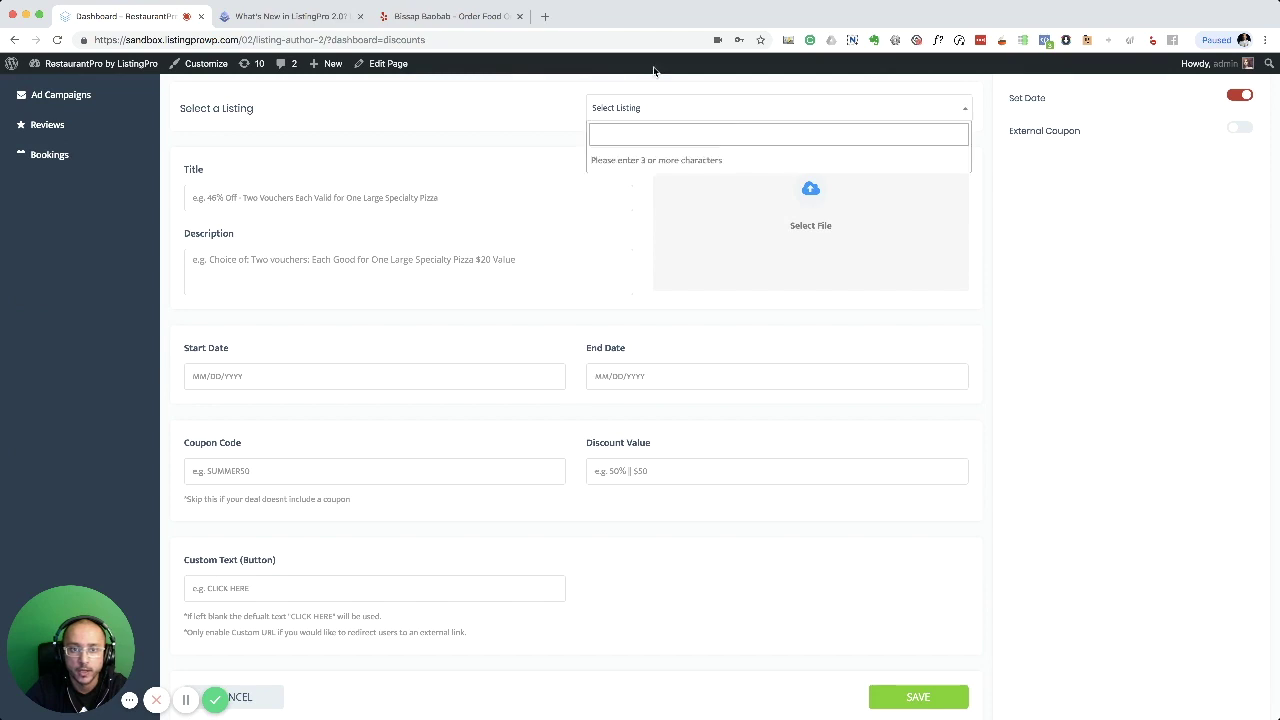
scroll(558, 160, "up", 3)
scroll(558, 160, "up", 3)
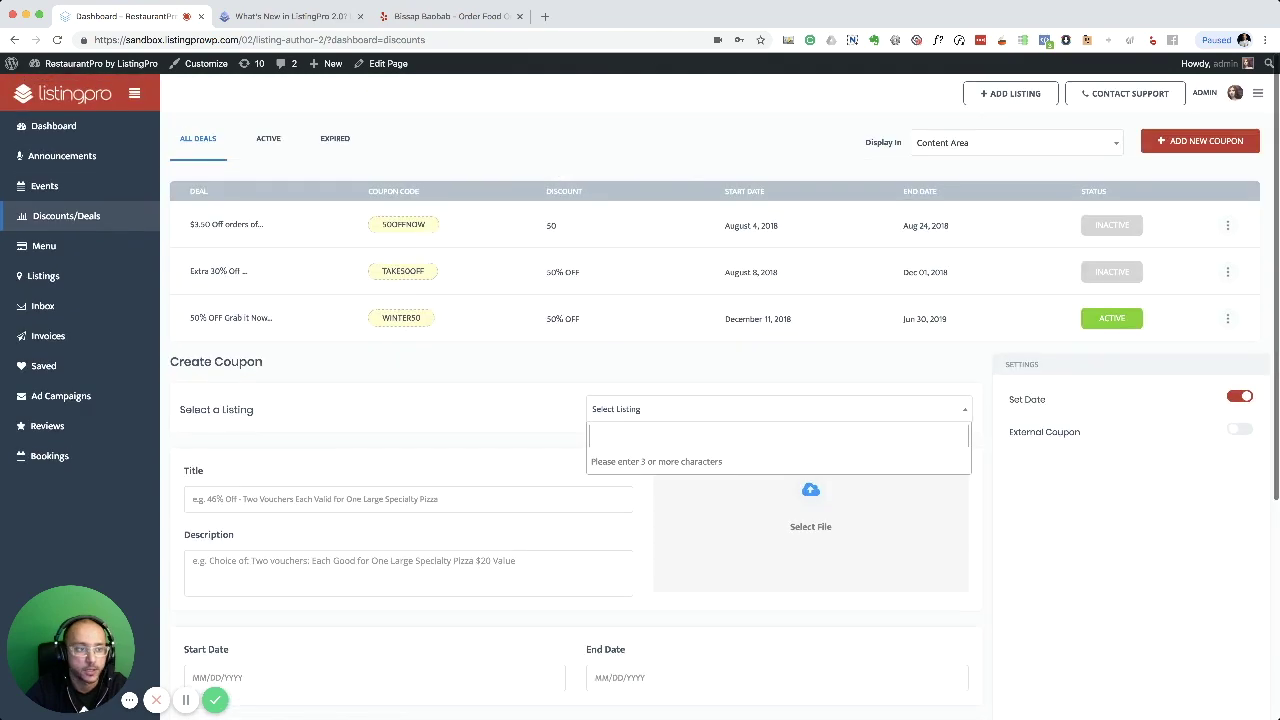
left_click(74, 276)
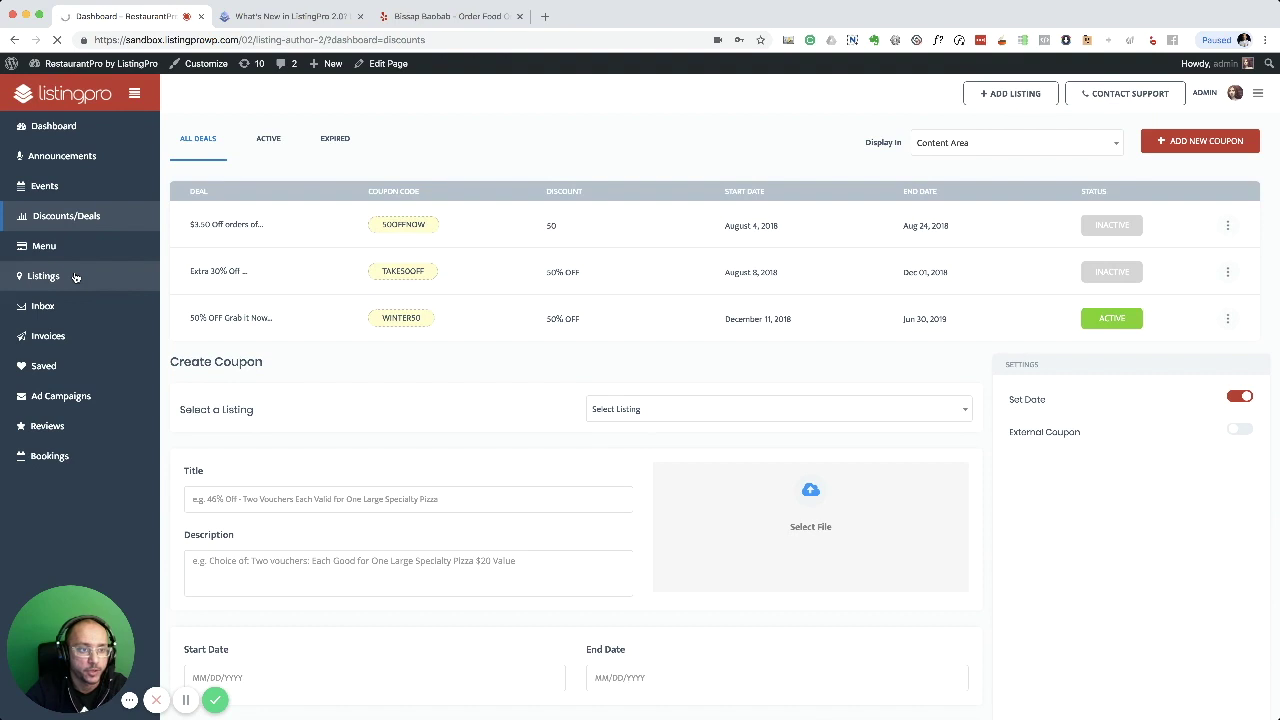
- Open the Luisa's Pizza And Pasta listing, select its name, then return to Discounts/Deals
scroll(302, 406, "down", 1)
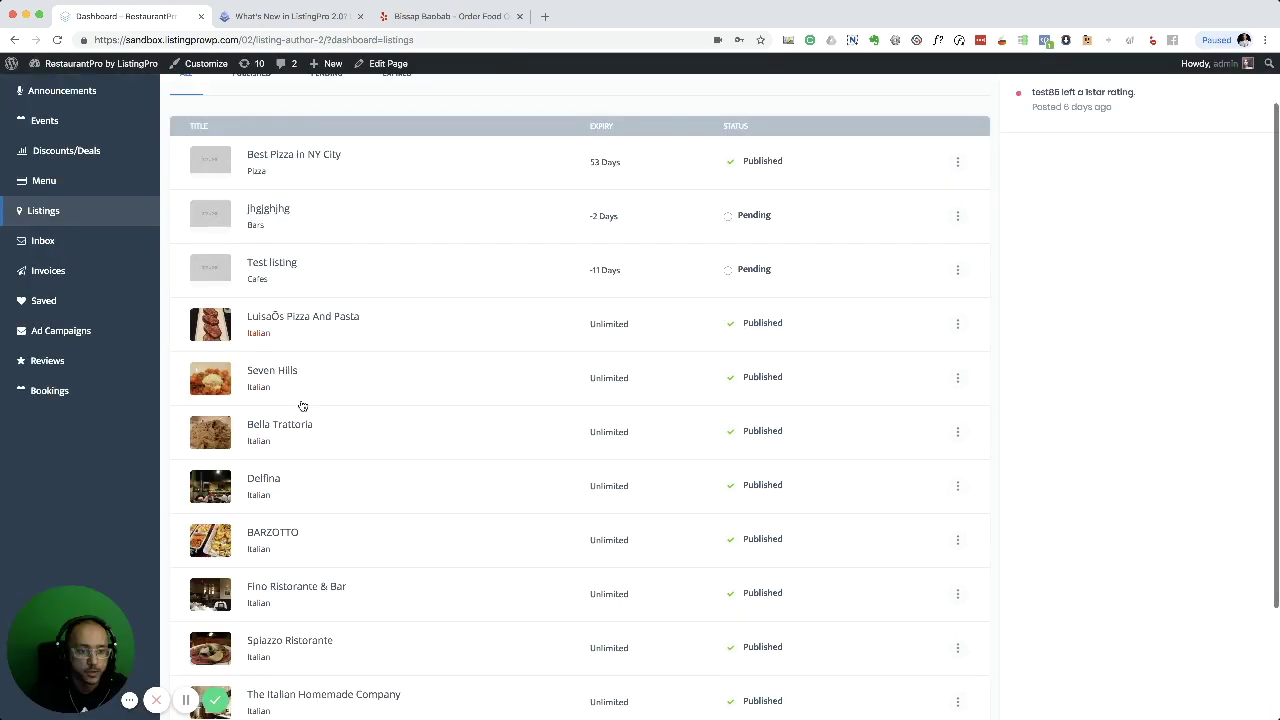
scroll(302, 406, "down", 1)
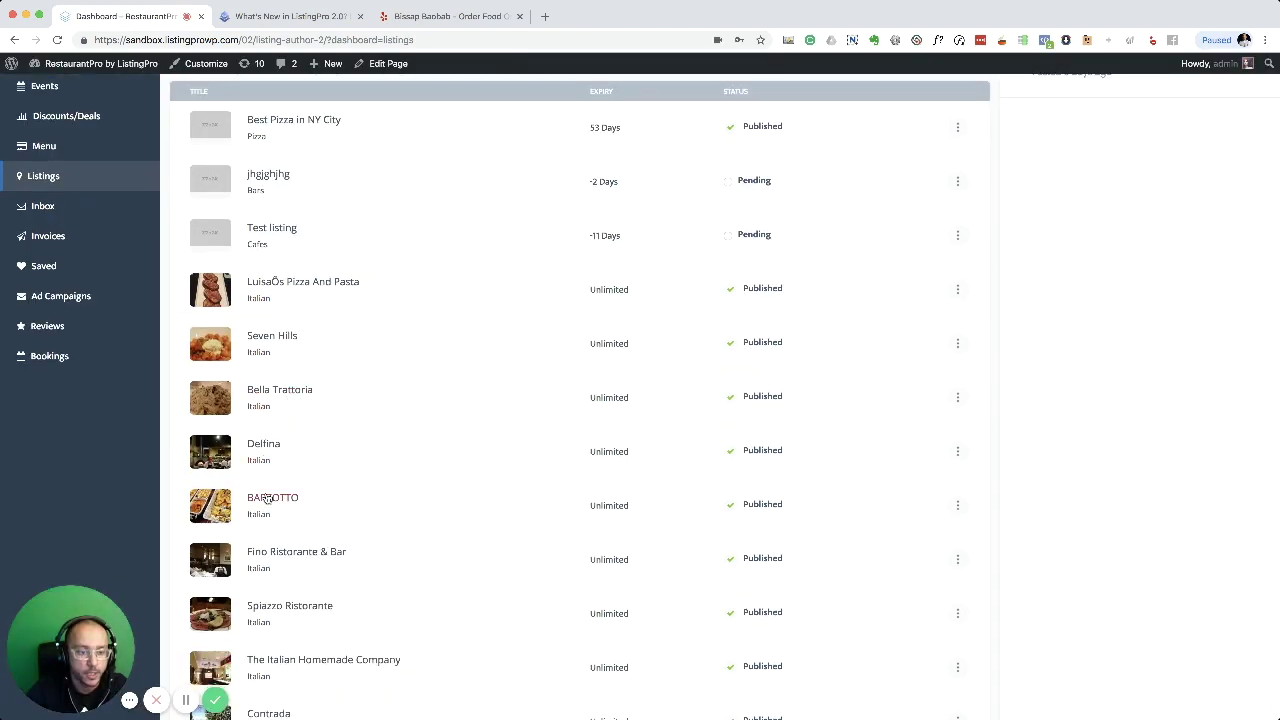
left_click(290, 284)
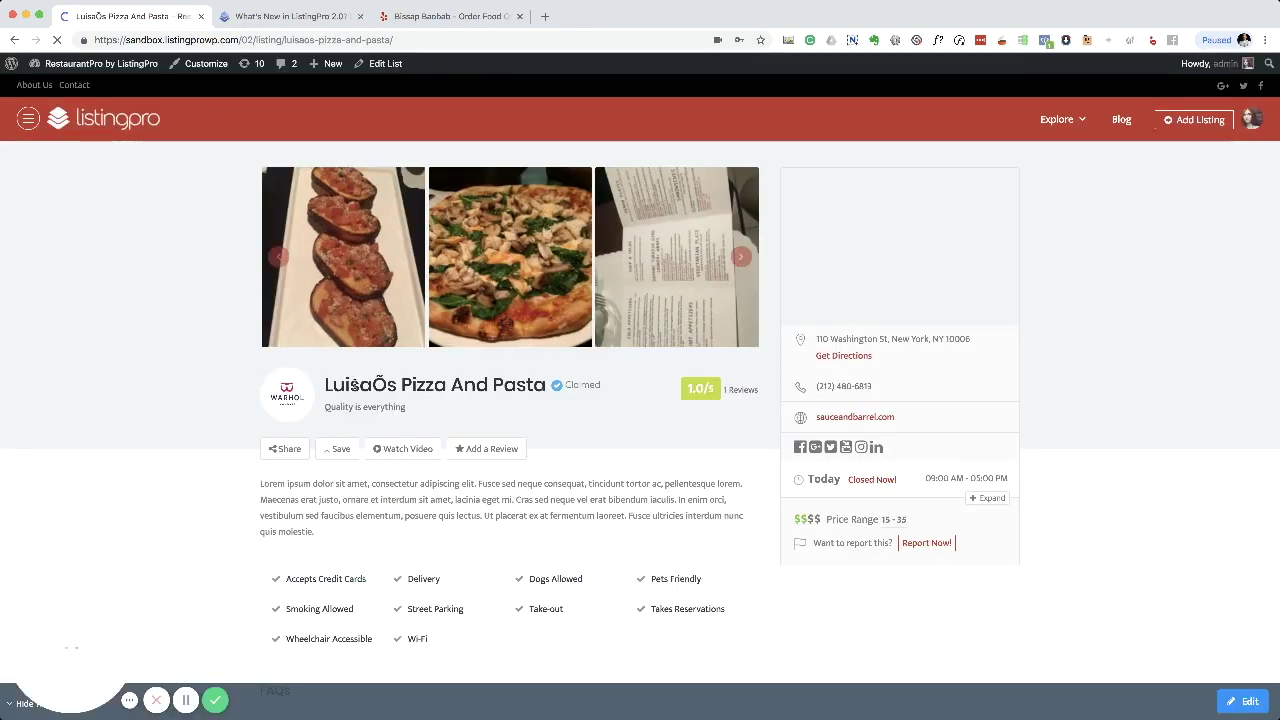
double_click(352, 385)
key("super+c")
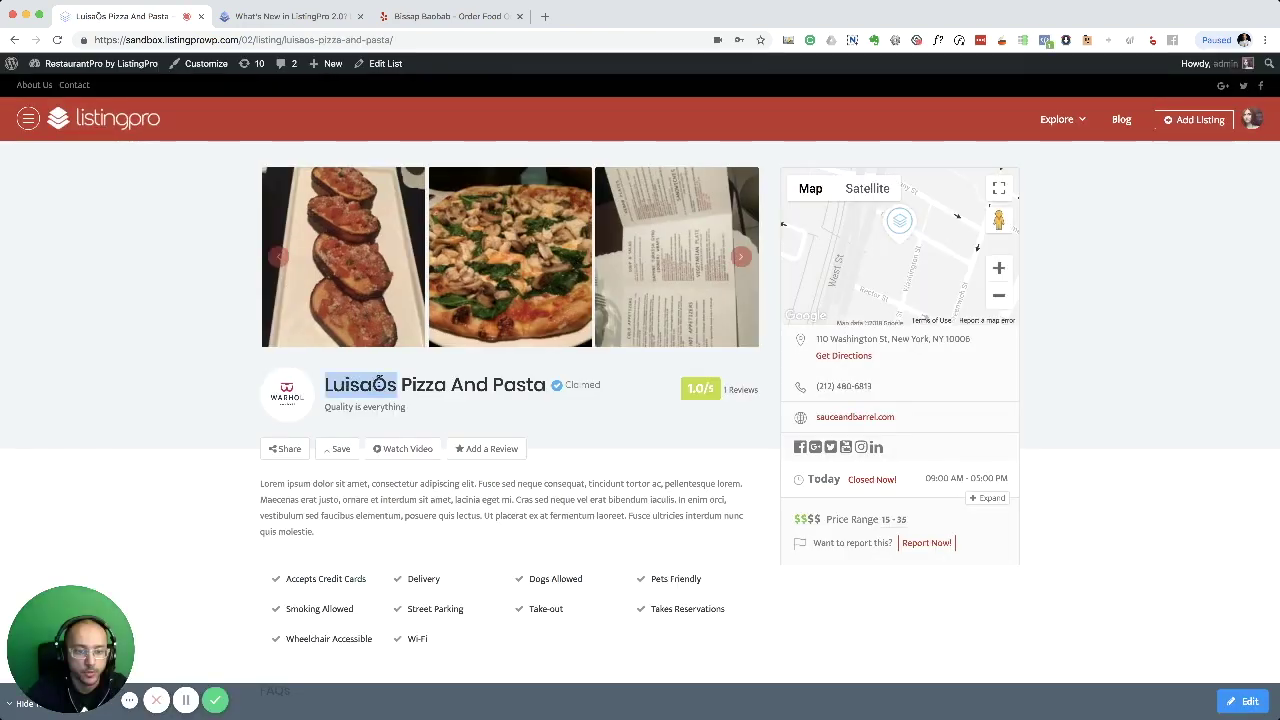
left_click(14, 39)
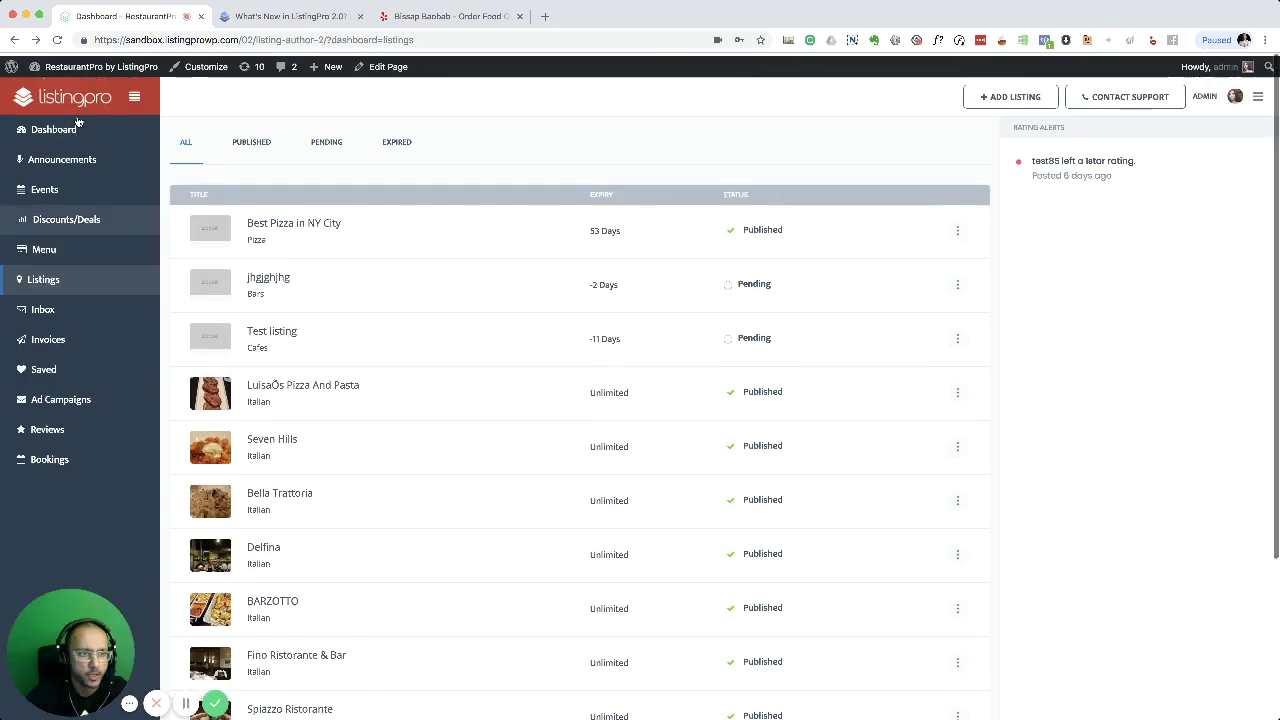
left_click(66, 215)
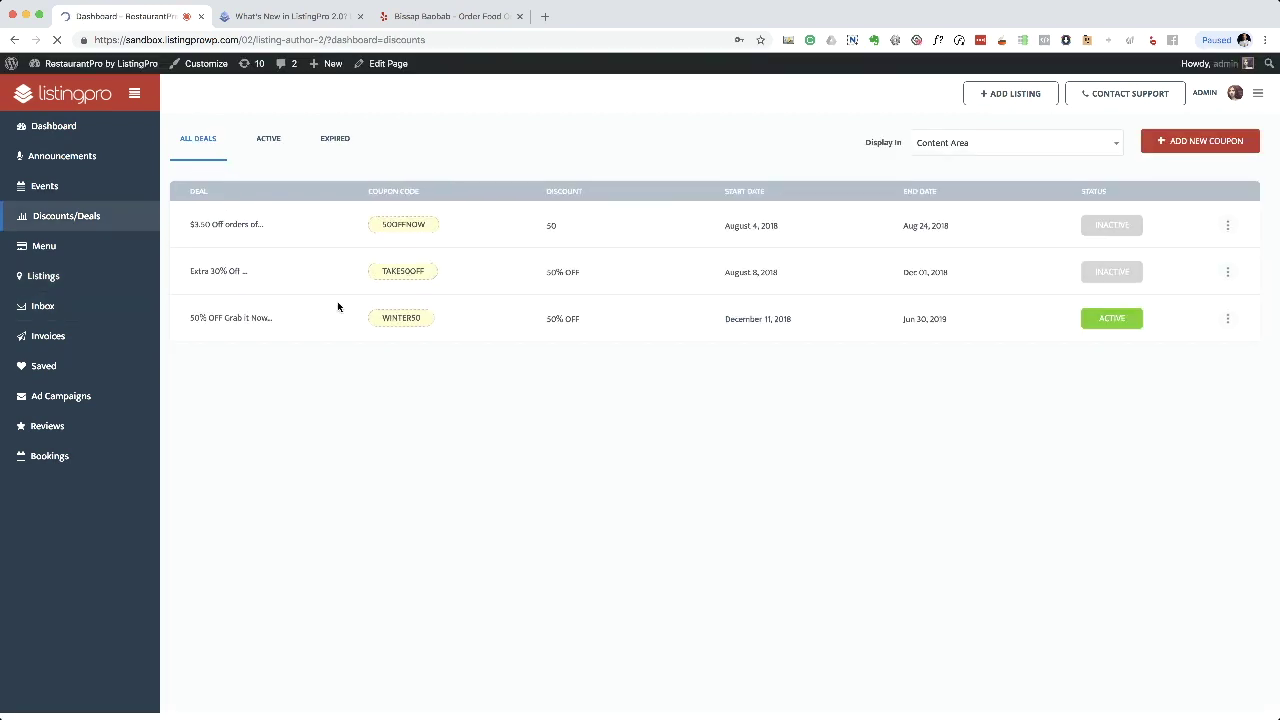
- Start a new coupon and attach it to the Luisa's Pizza And Pasta listing
left_click(1203, 141)
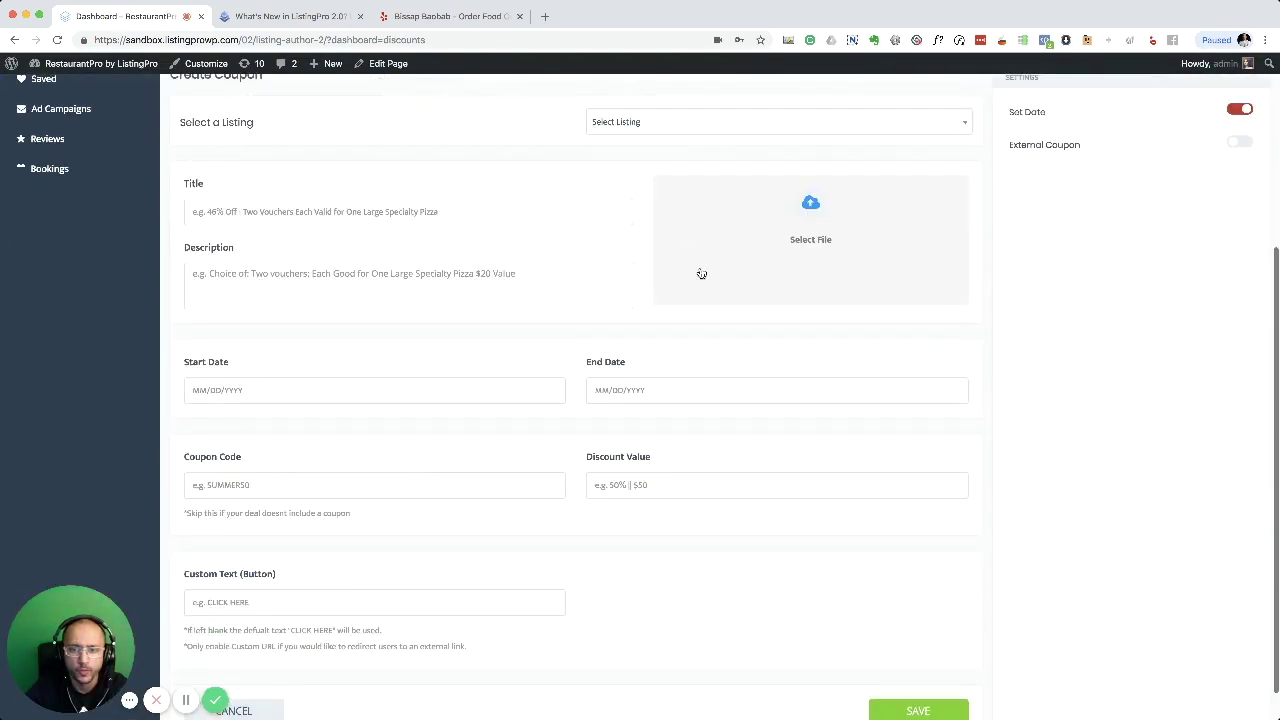
left_click(674, 111)
key("super+v")
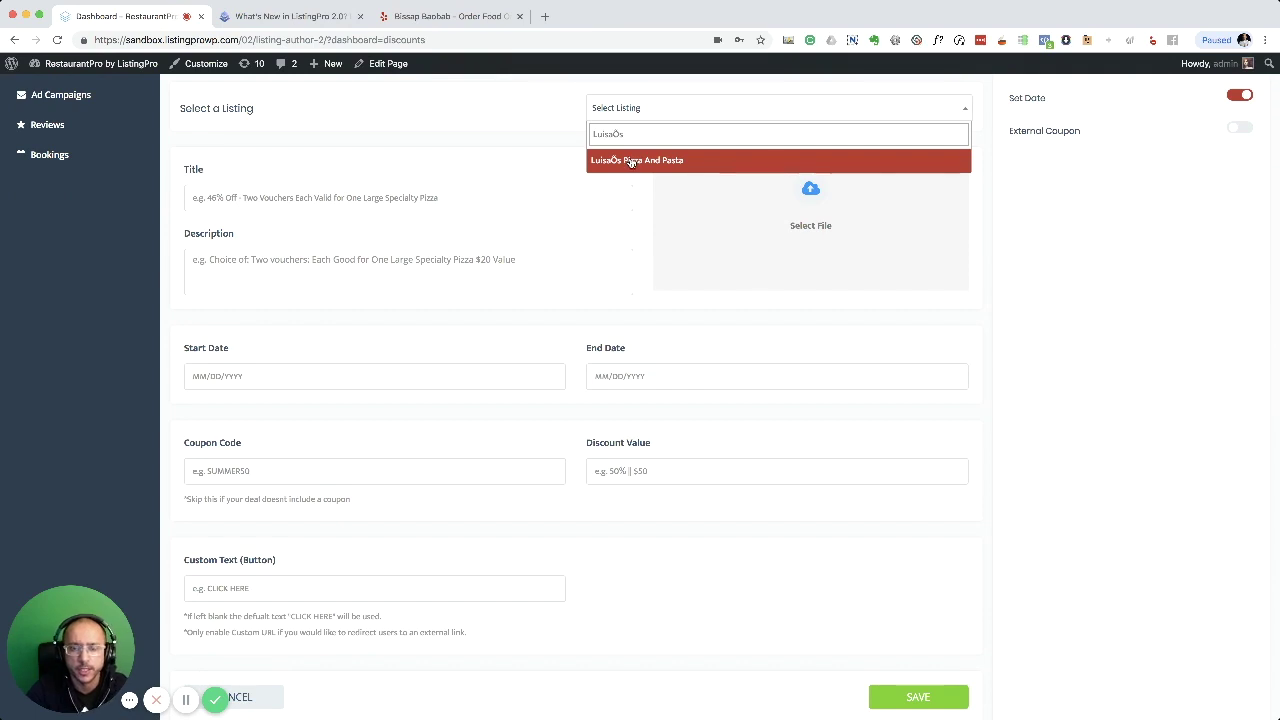
left_click(628, 161)
scroll(700, 159, "up", 1)
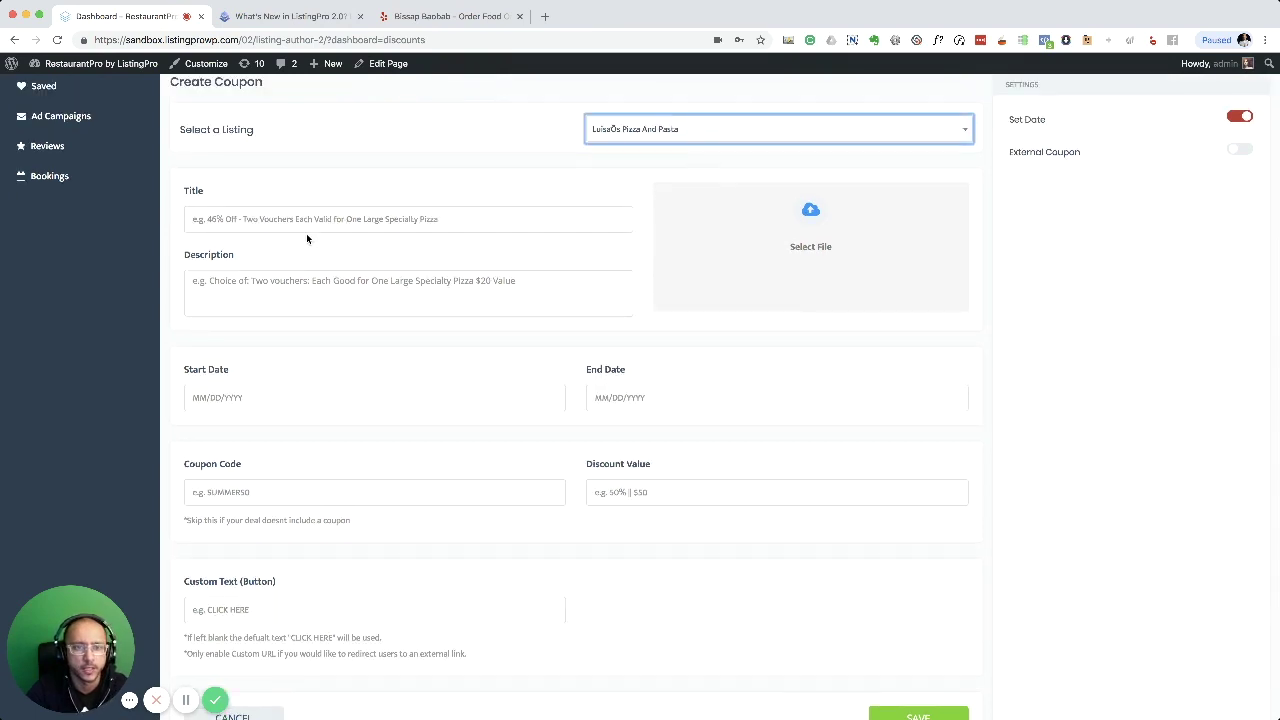
scroll(272, 336, "down", 2)
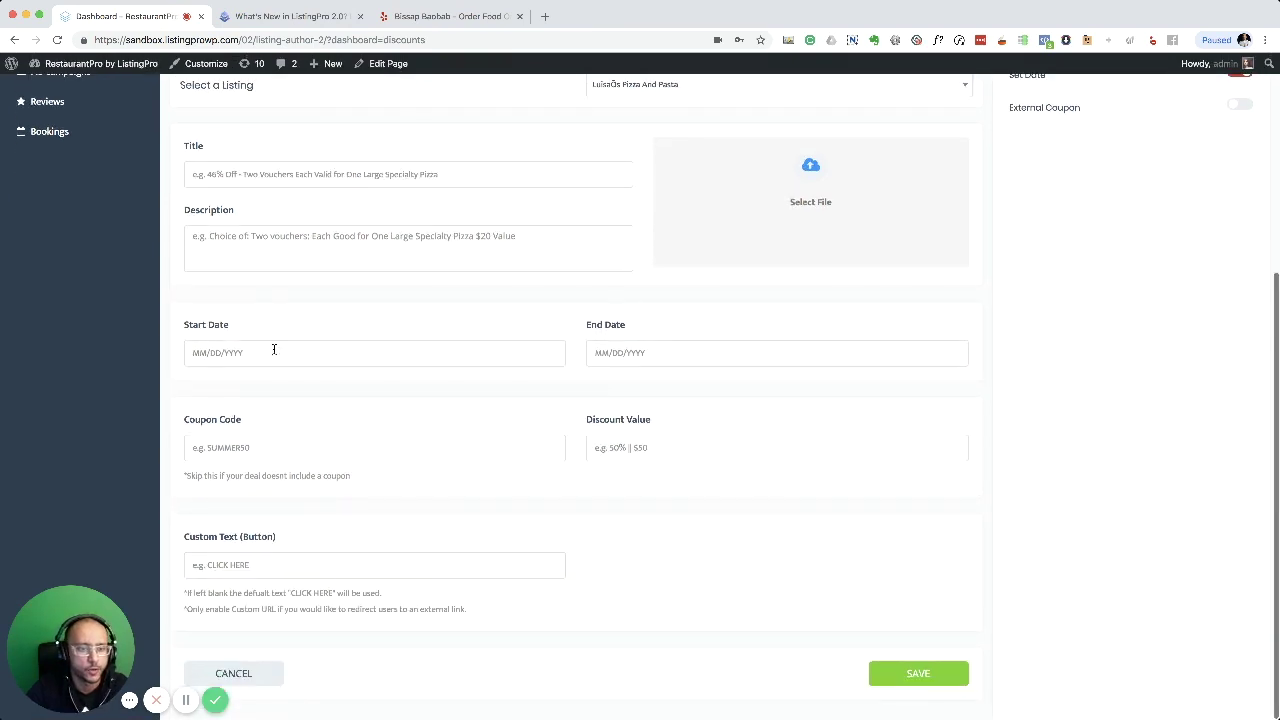
- Copy the '$30 for $40 Deal' headline from the Bissap Baobab Yelp page
left_click(434, 18)
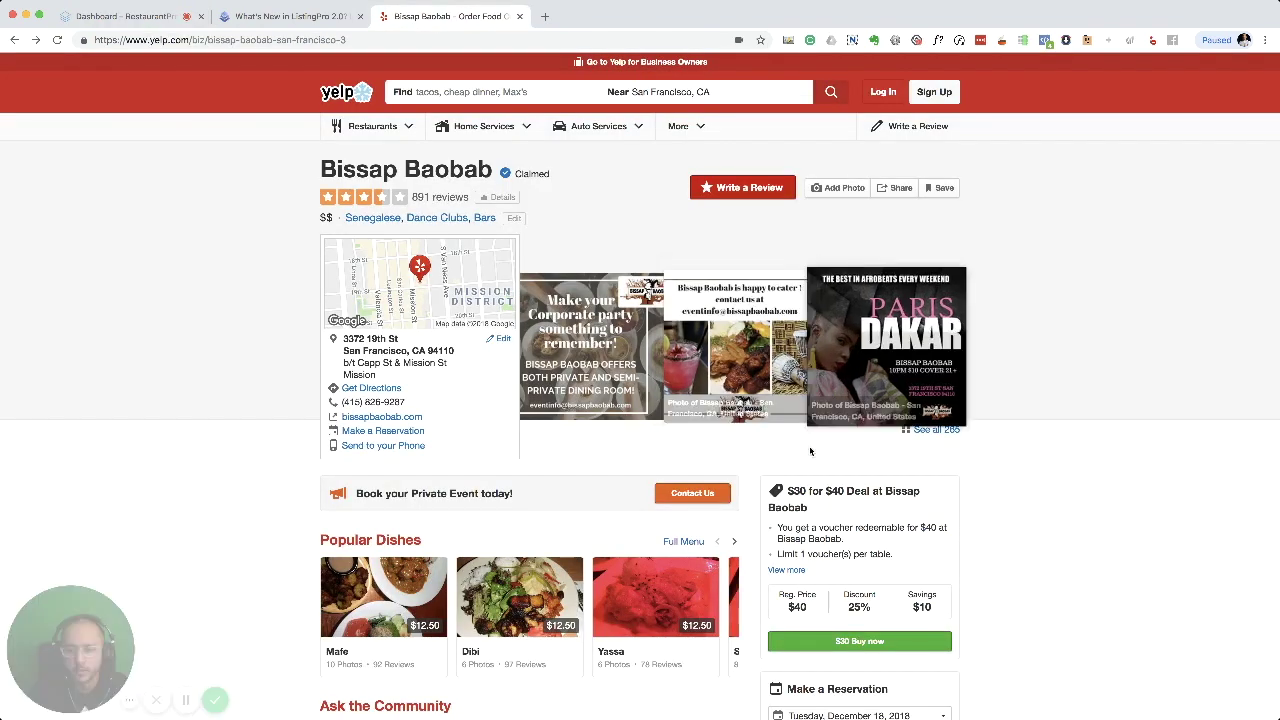
left_click_drag(788, 488, 811, 507)
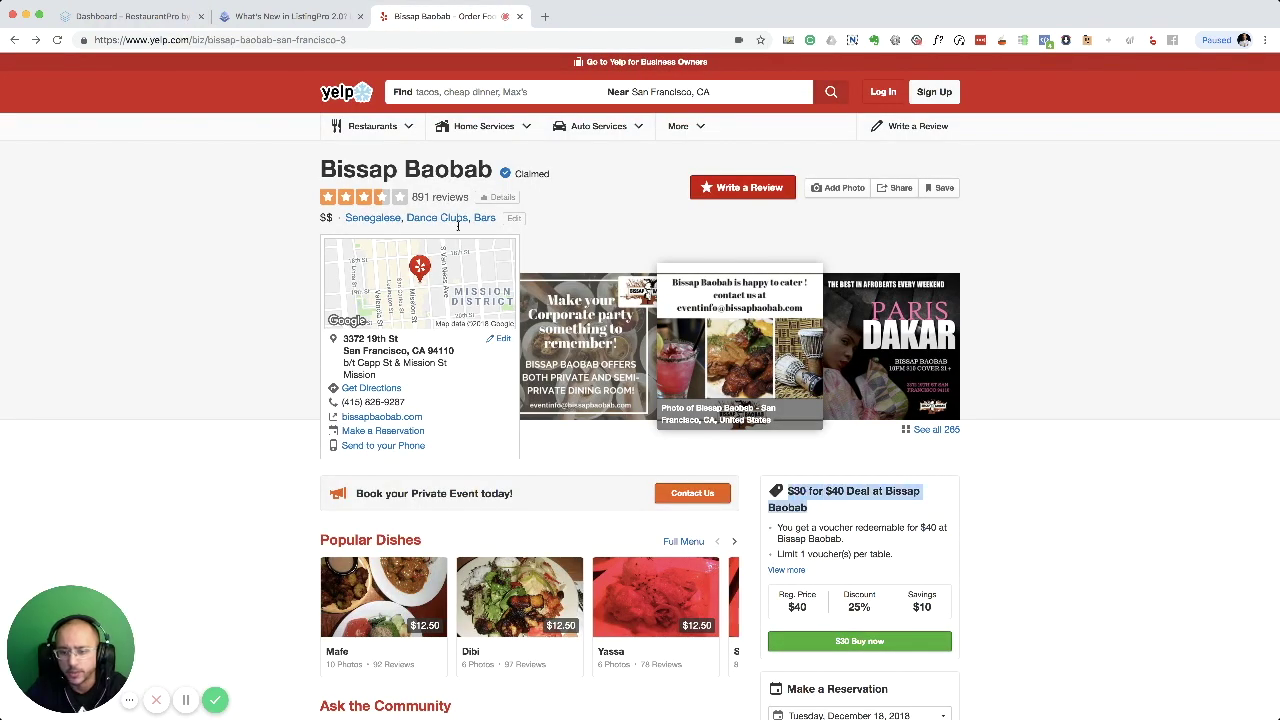
key("ctrl+c")
left_click(120, 16)
- Title the coupon '$30 for $40 Deal at Luisa's Pizza' from the pasted headline
left_click(316, 176)
key("ctrl+v")
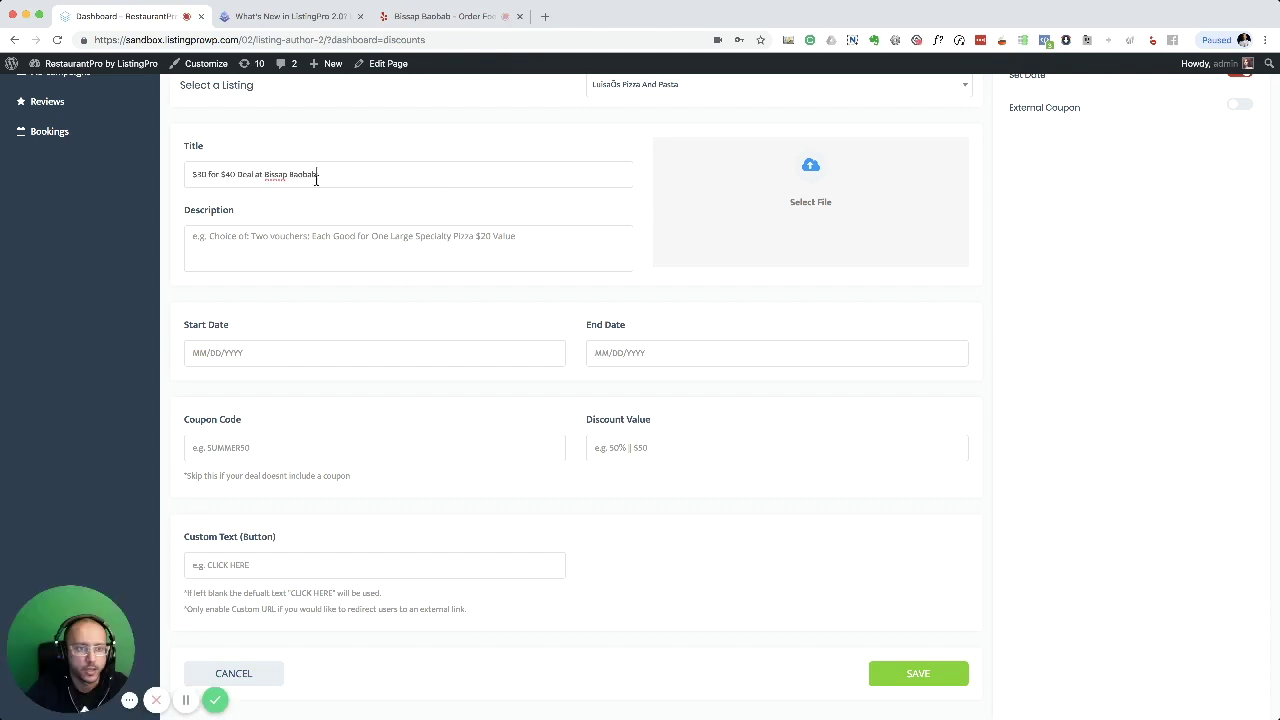
left_click_drag(262, 174, 420, 172)
key("BackSpace")
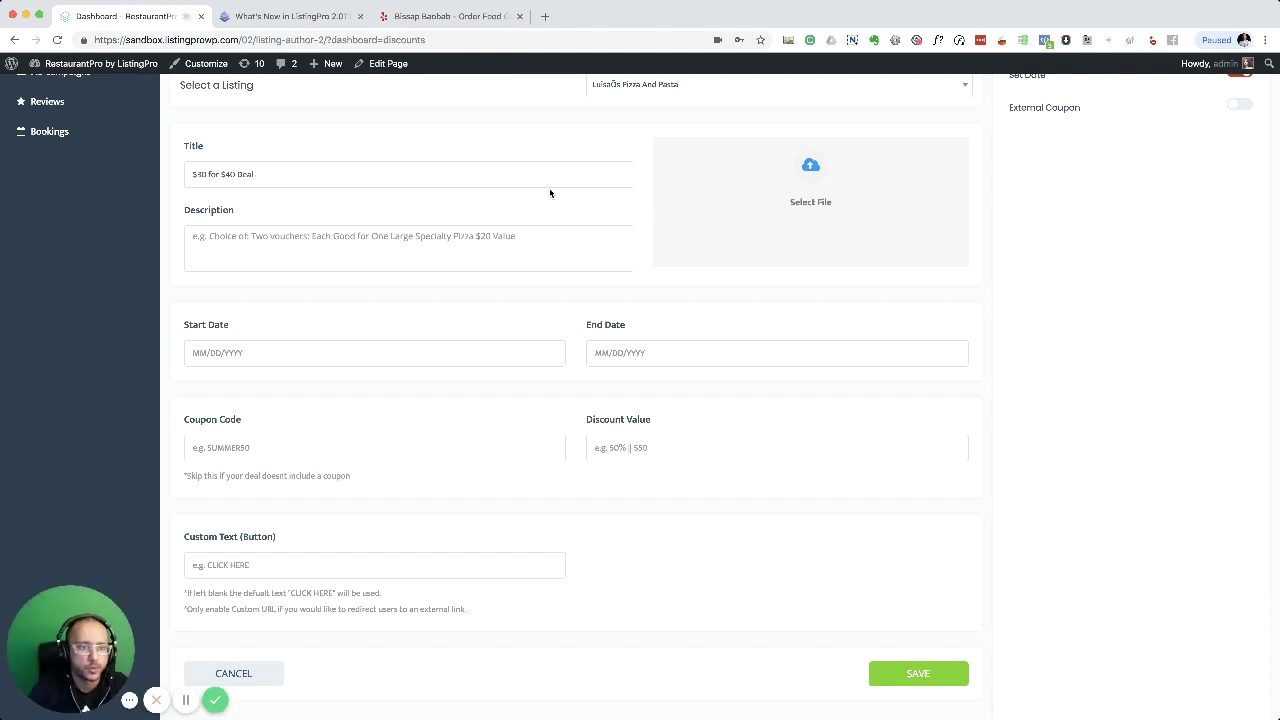
scroll(403, 184, "up", 2)
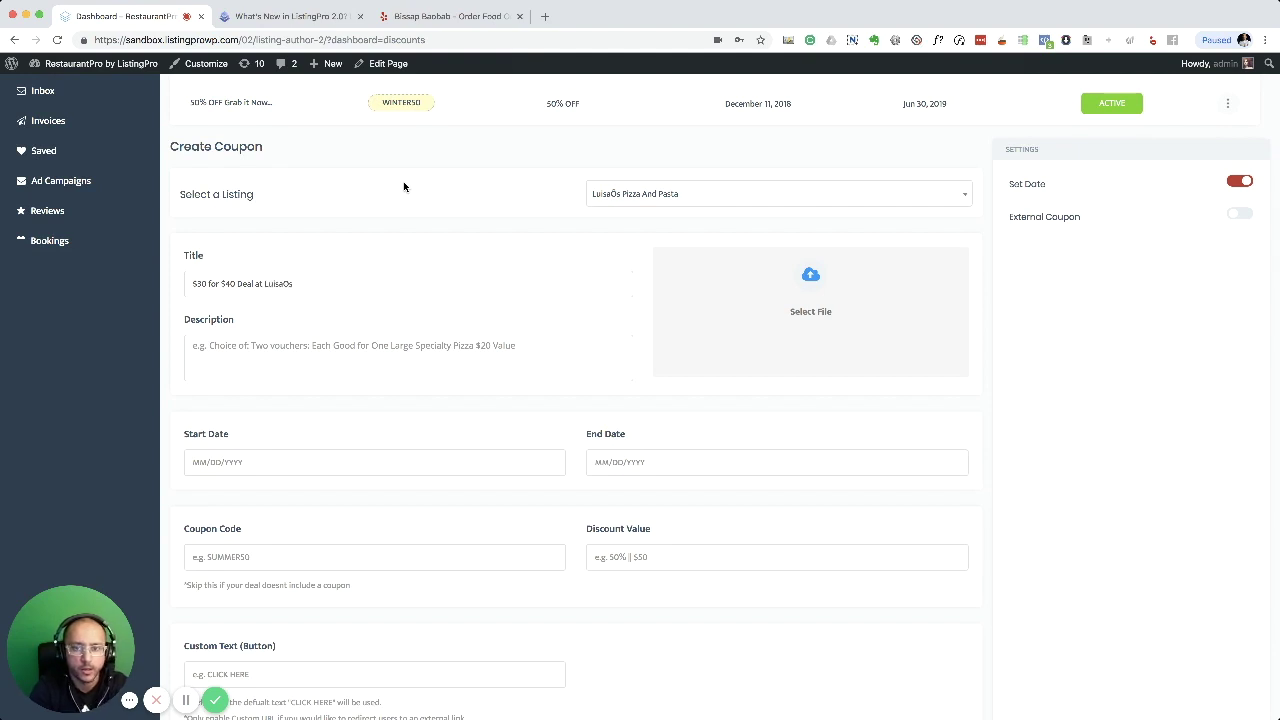
- Copy the two voucher terms lines from Yelp into the coupon Description
left_click(420, 16)
left_click_drag(836, 373, 893, 399)
left_click(190, 20)
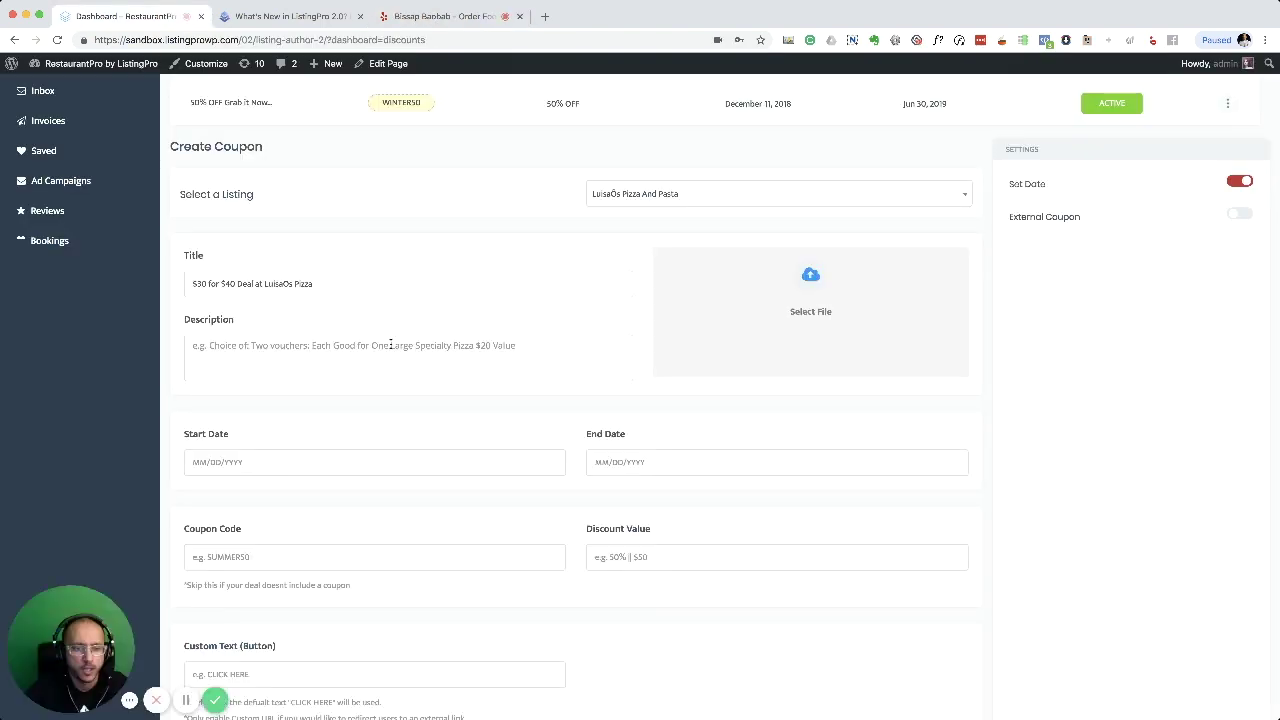
key("super+v")
scroll(300, 400, "down", 1)
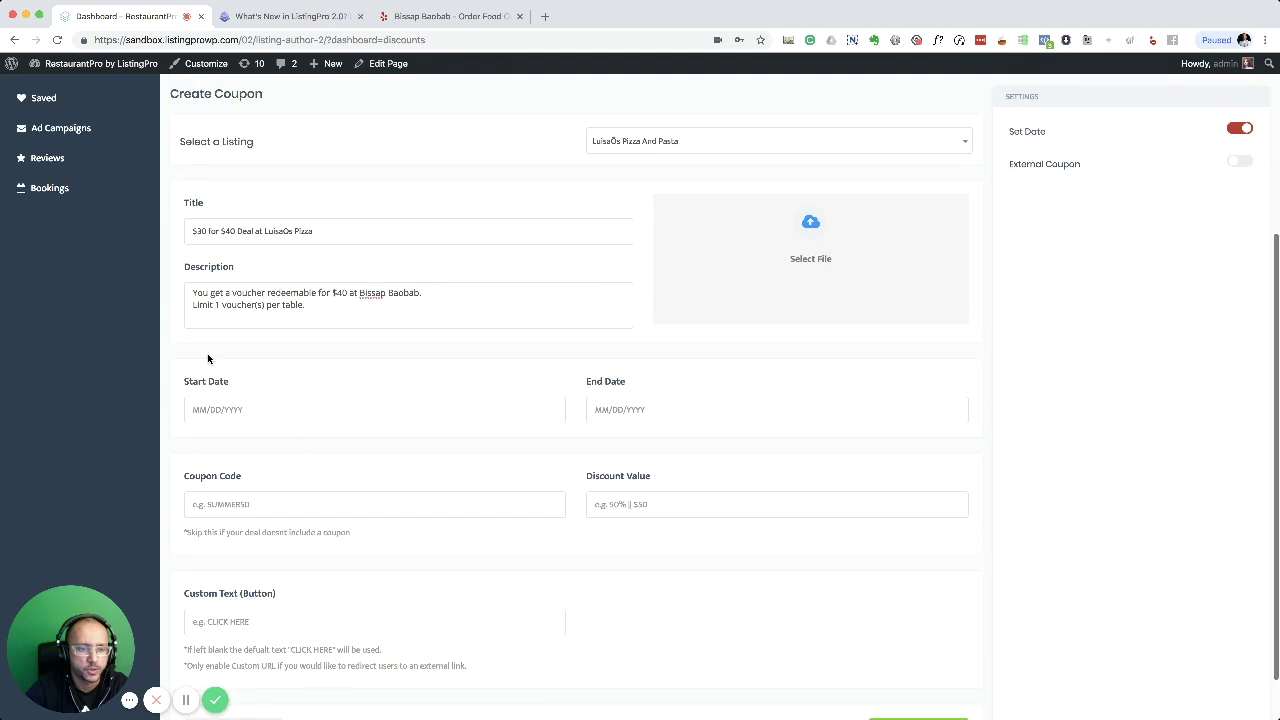
scroll(307, 378, "down", 1)
- Pick December 17, 2018 as the start date and April 30, 2019 as the end date
left_click(297, 350)
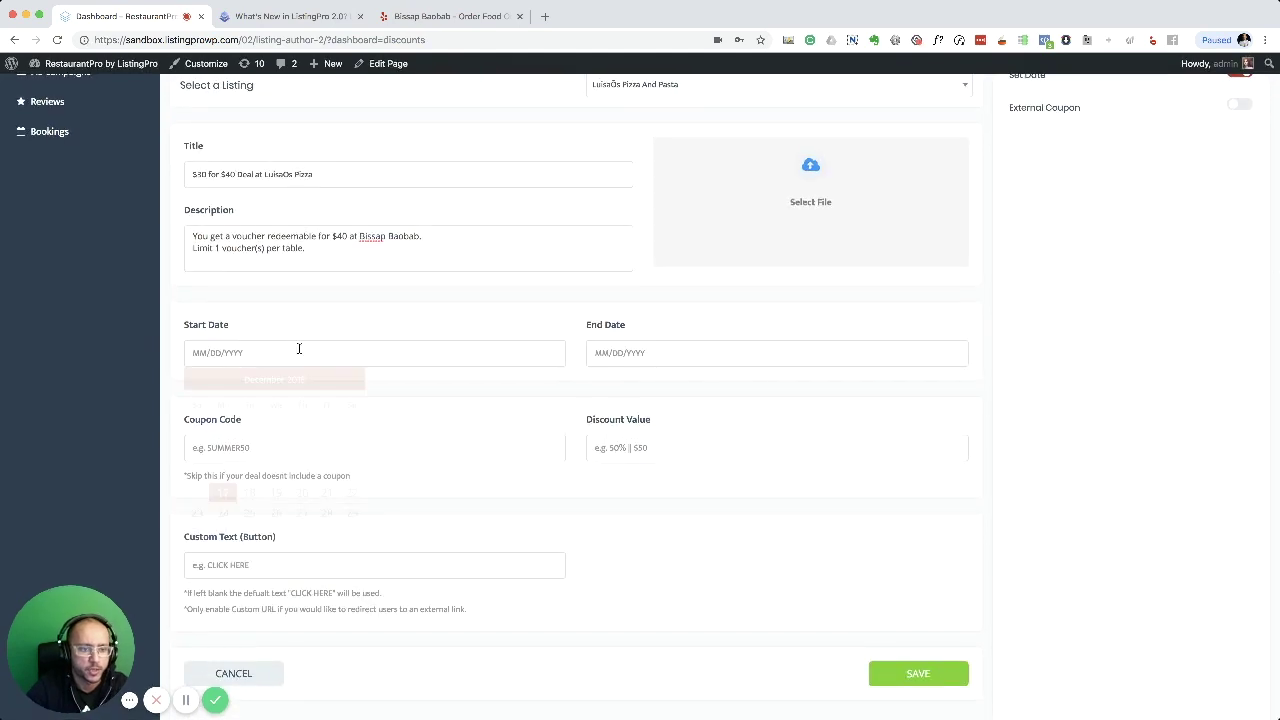
left_click(225, 493)
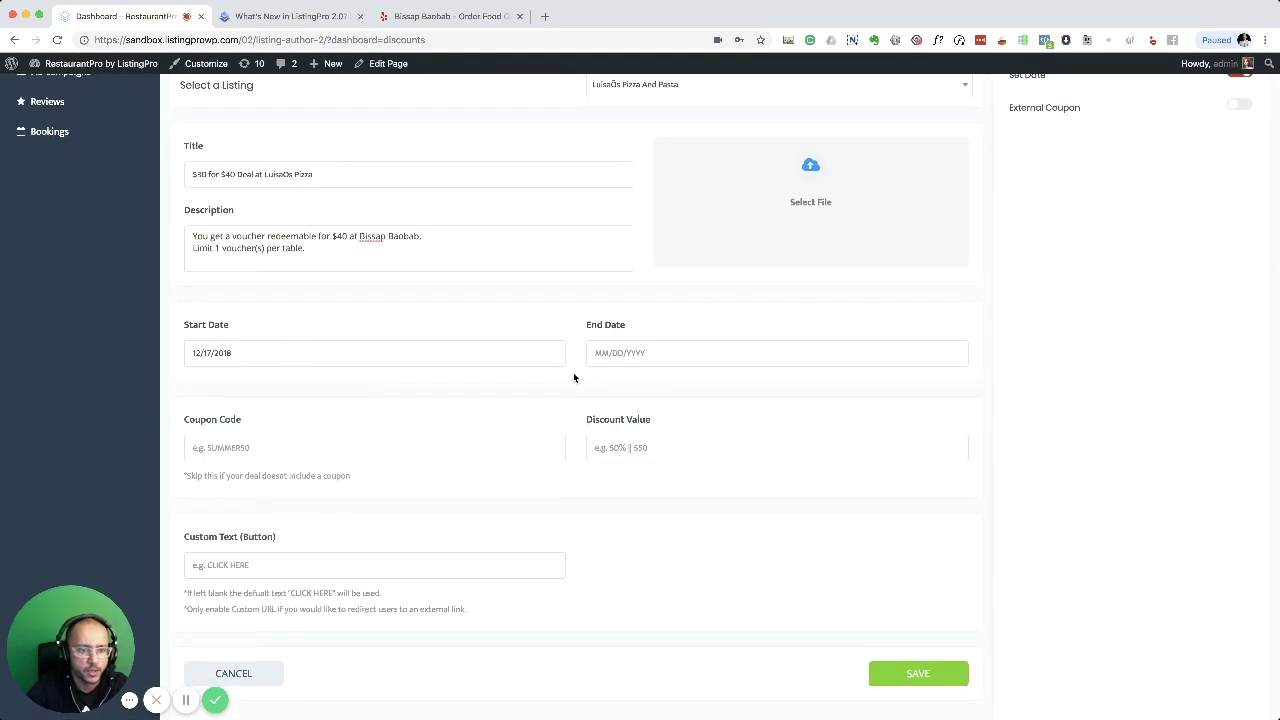
left_click(601, 345)
left_click(757, 378)
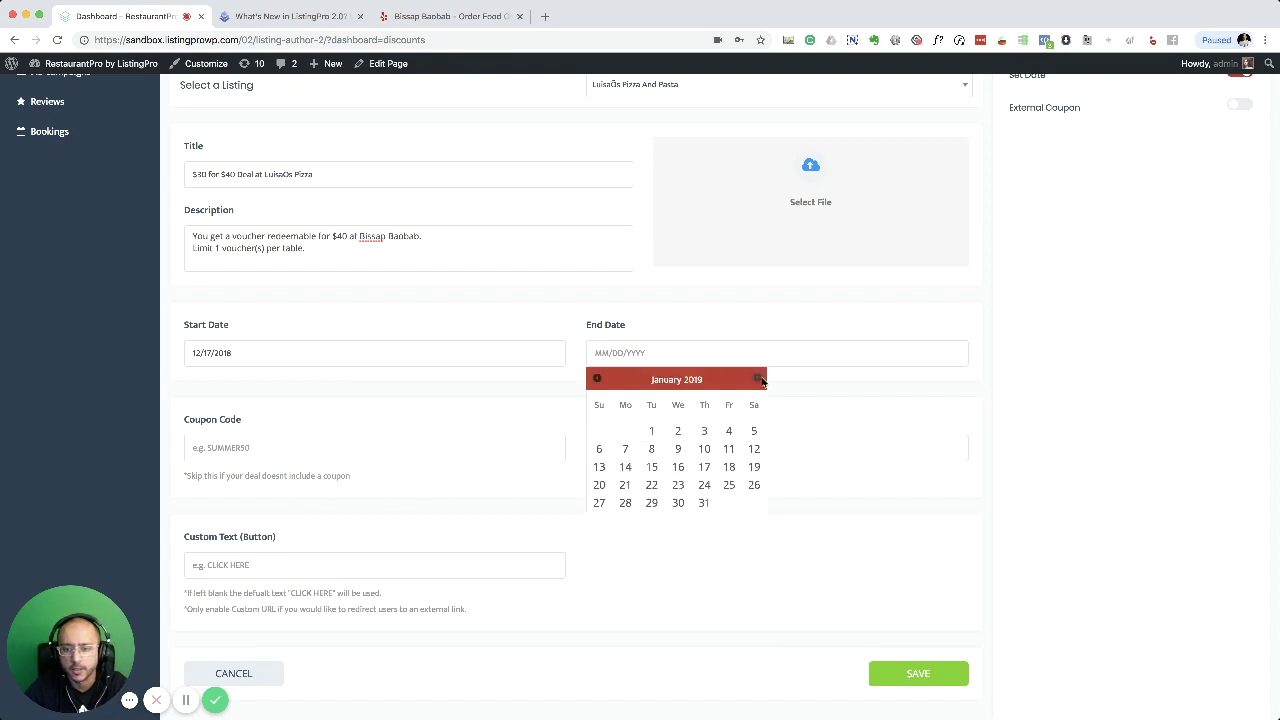
left_click(757, 378)
left_click(757, 378)
left_click(757, 378)
left_click(651, 503)
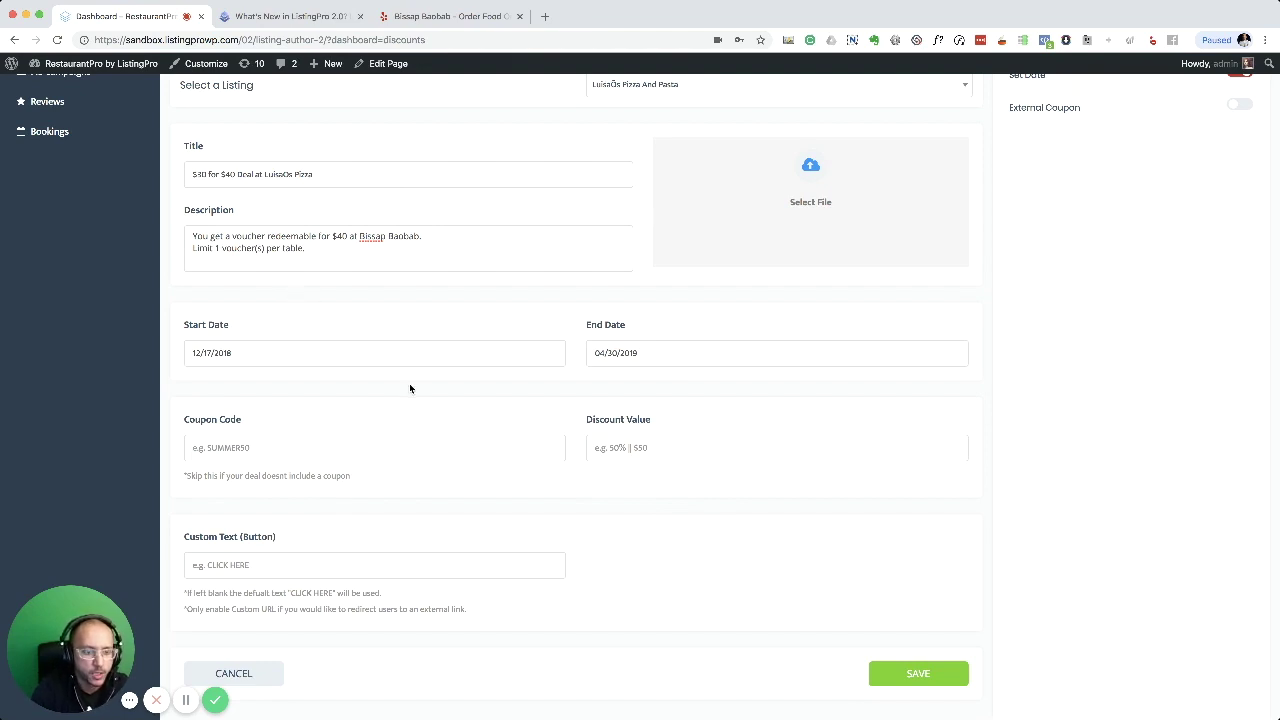
- Enter SAVE40 as the coupon code
type("S")
key("BackSpace")
type("SAVE")
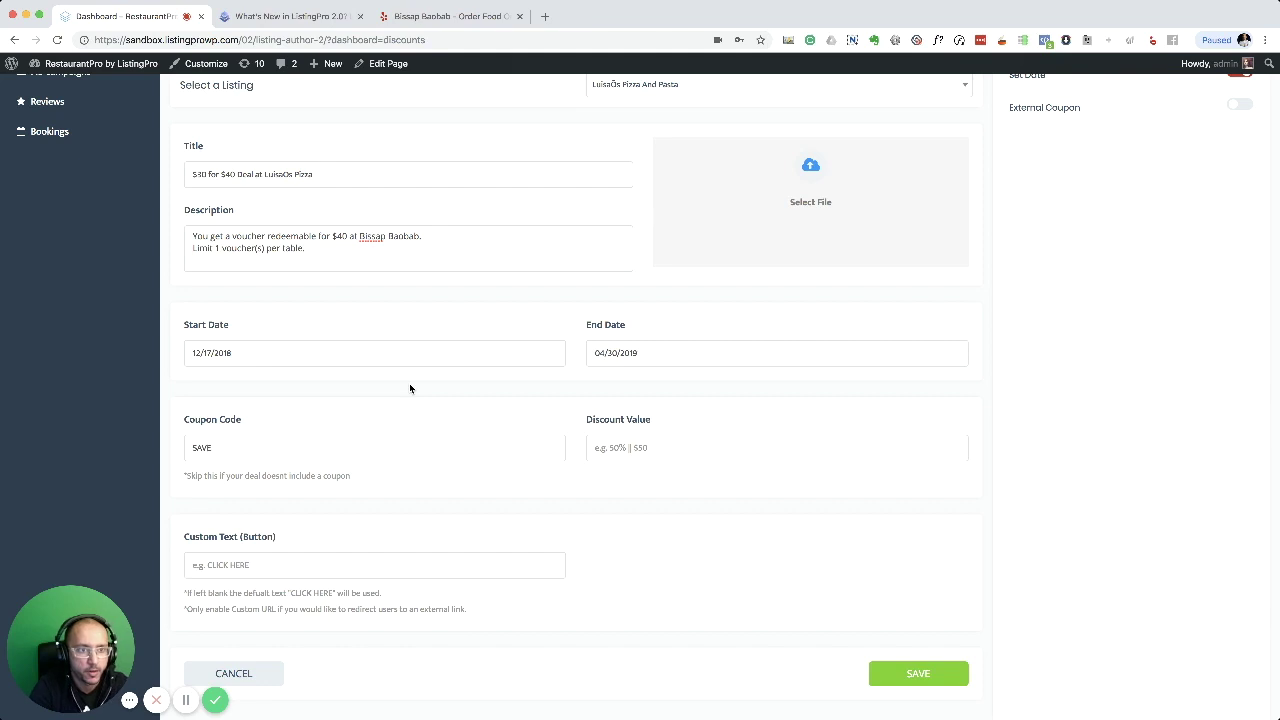
type("30")
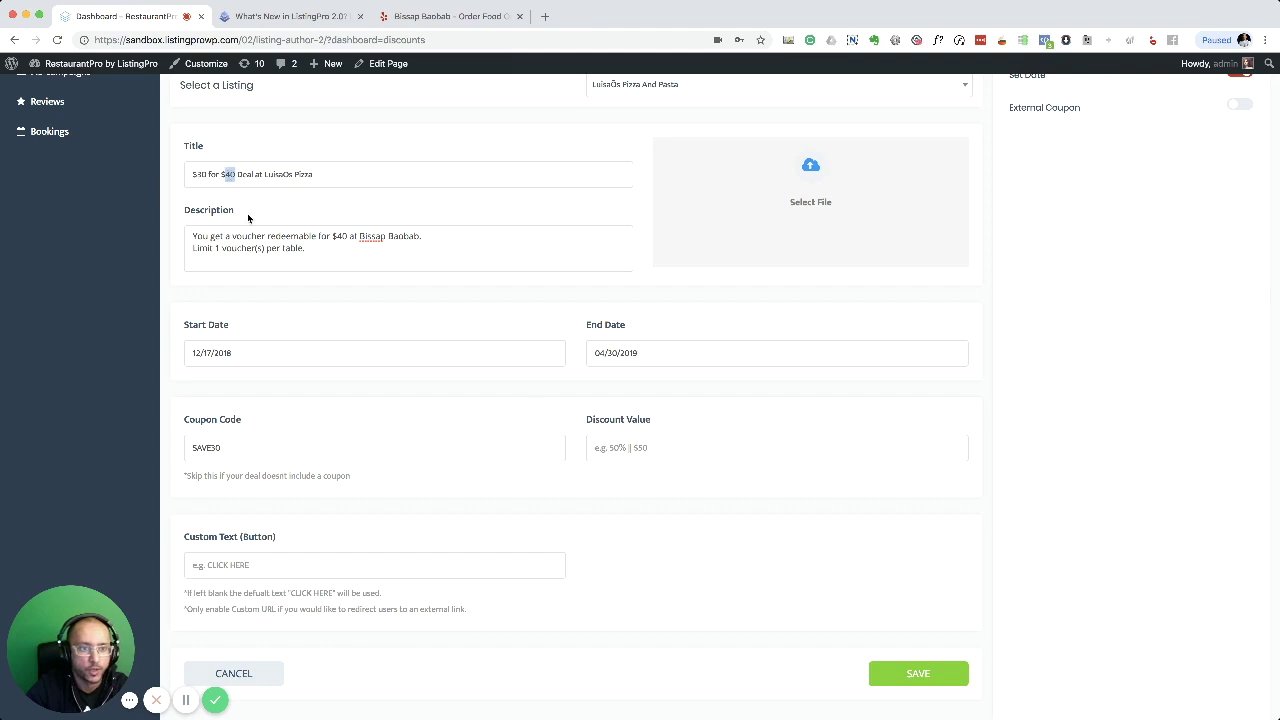
key("Left")
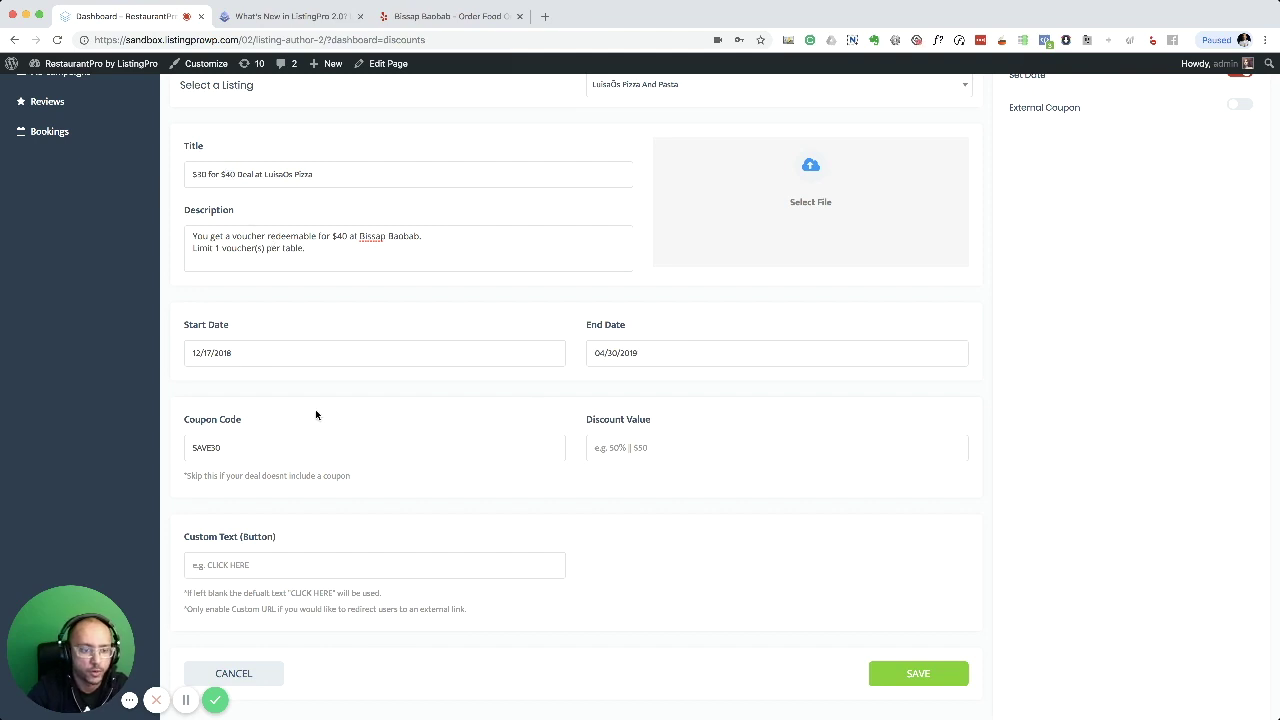
left_click(213, 448)
key("BackSpace")
type("4")
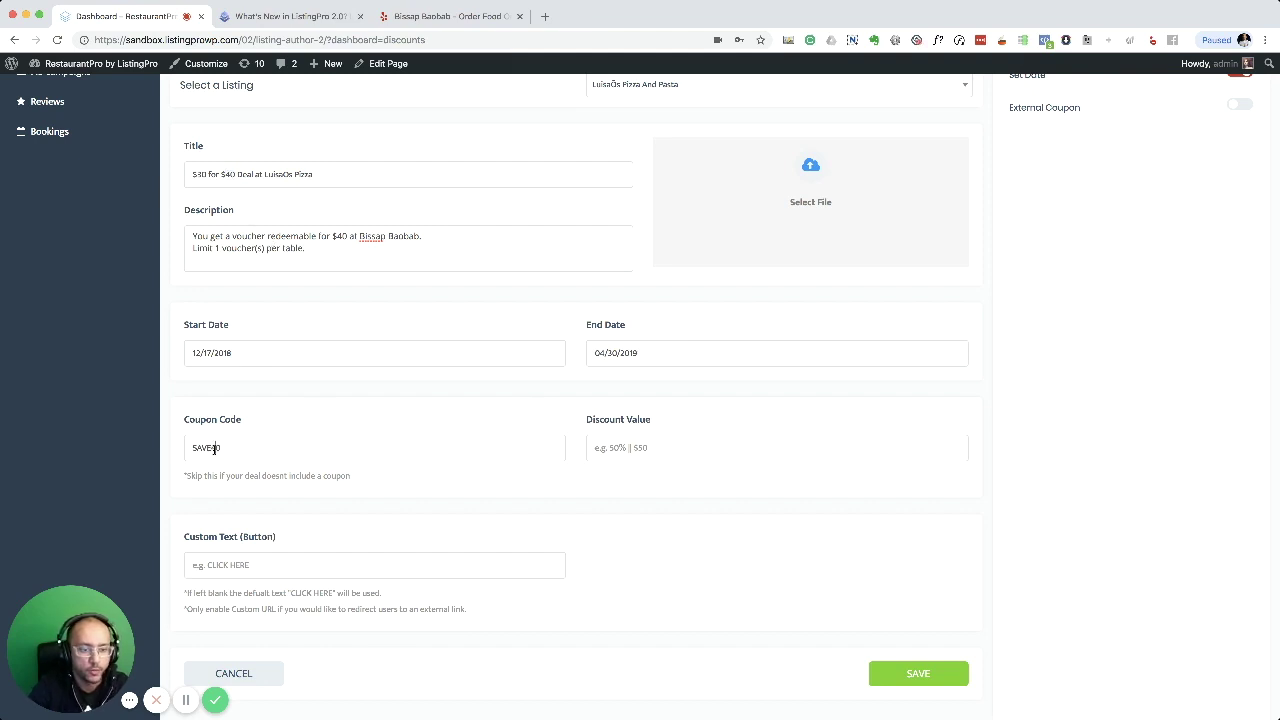
- Enter '$40 Deal' as the discount value
left_click(626, 447)
type("4")
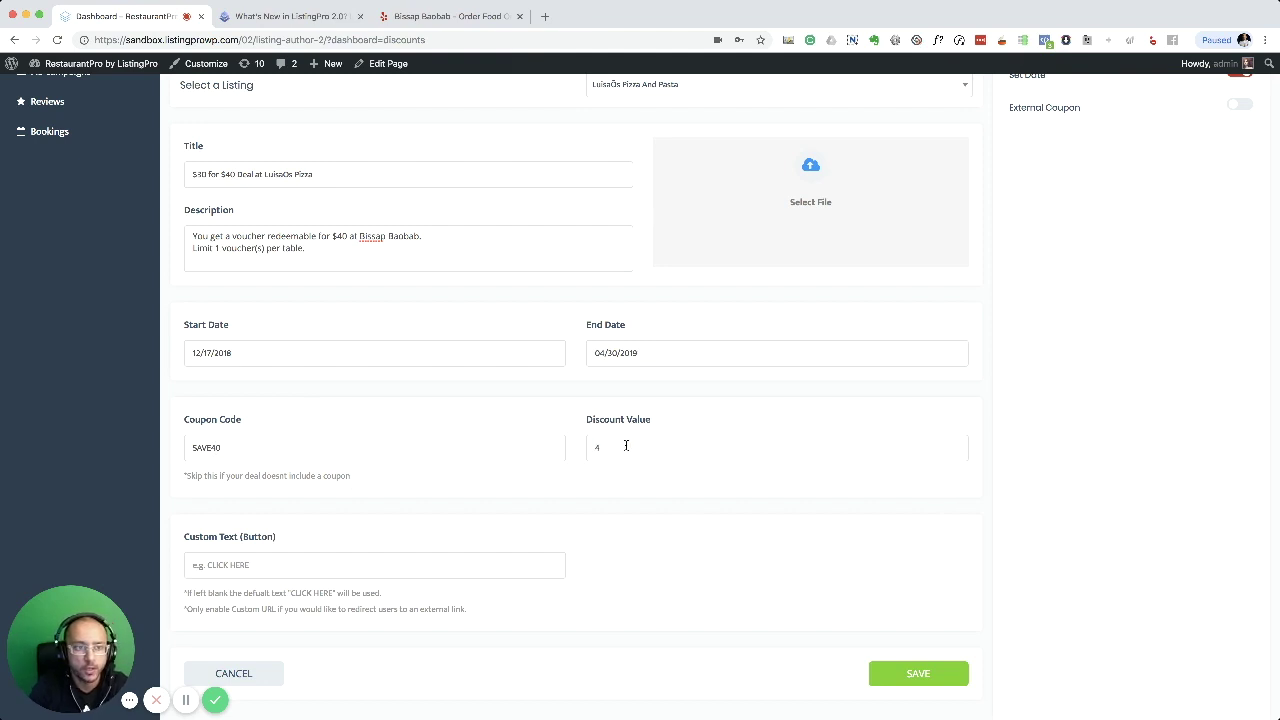
key("BackSpace")
type("$")
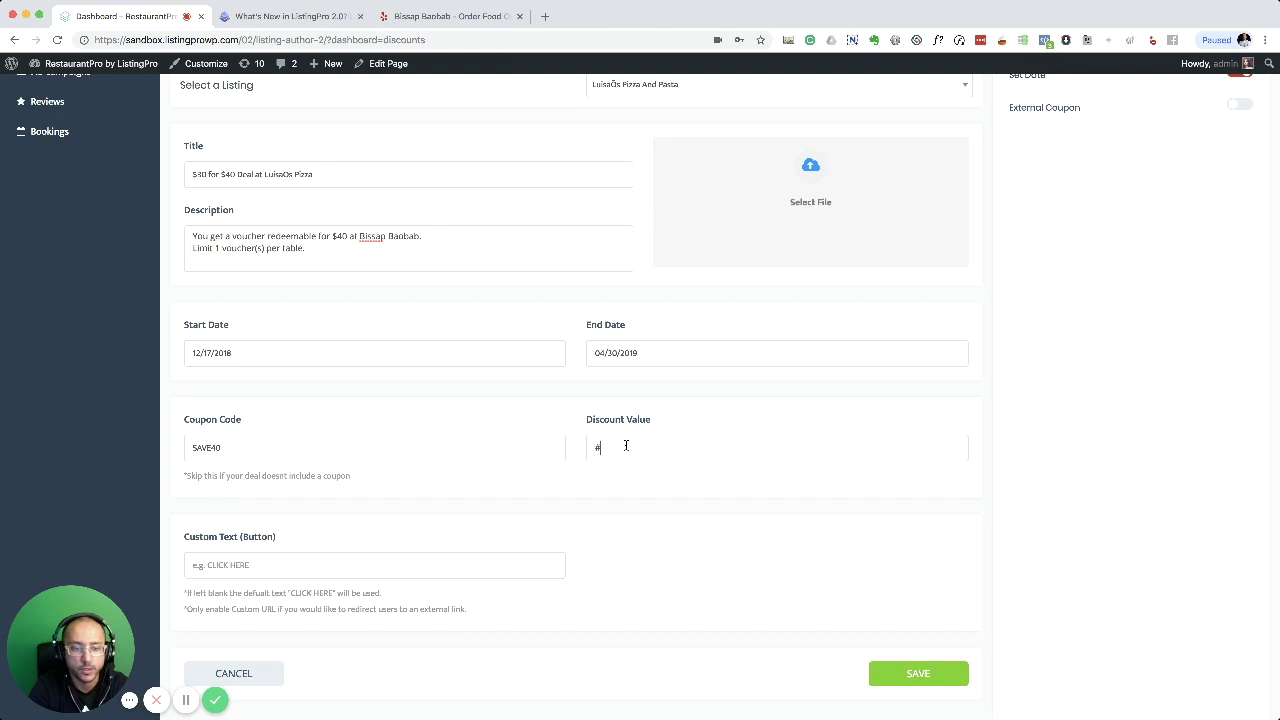
key("BackSpace")
type("$40 Deal")
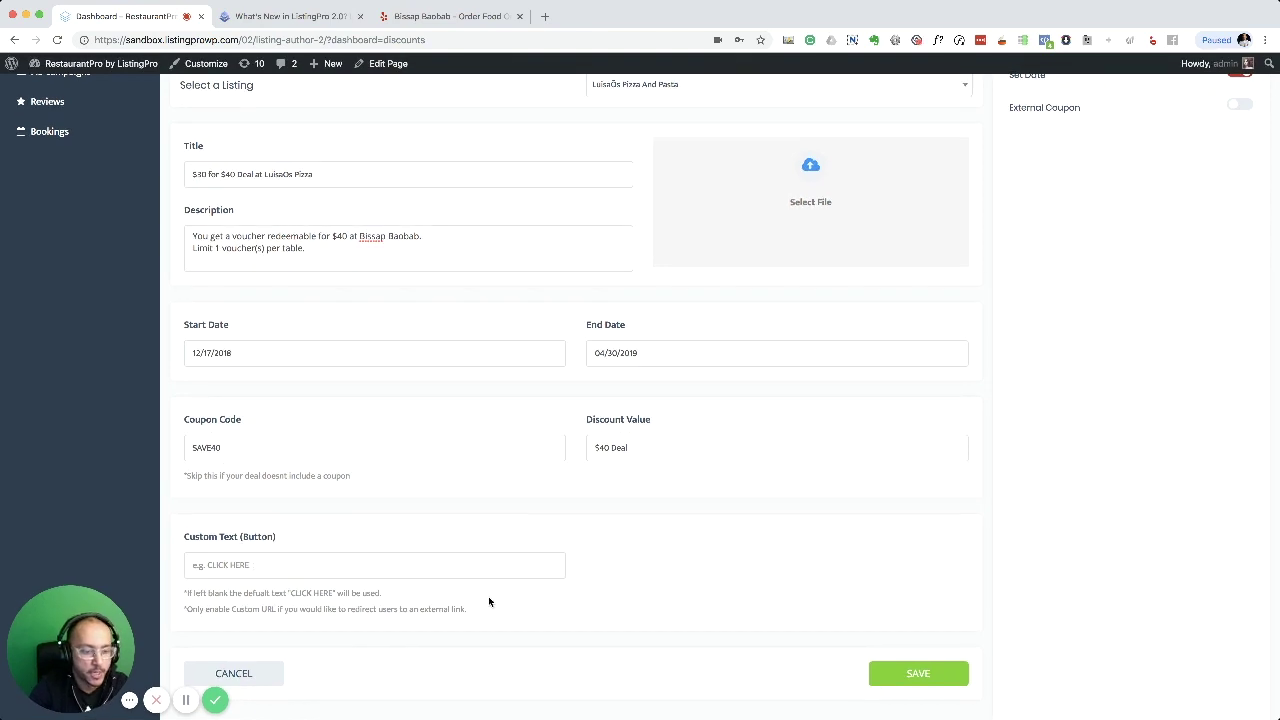
- Enter 'Grab It Now' as the coupon's custom button text
type("CL")
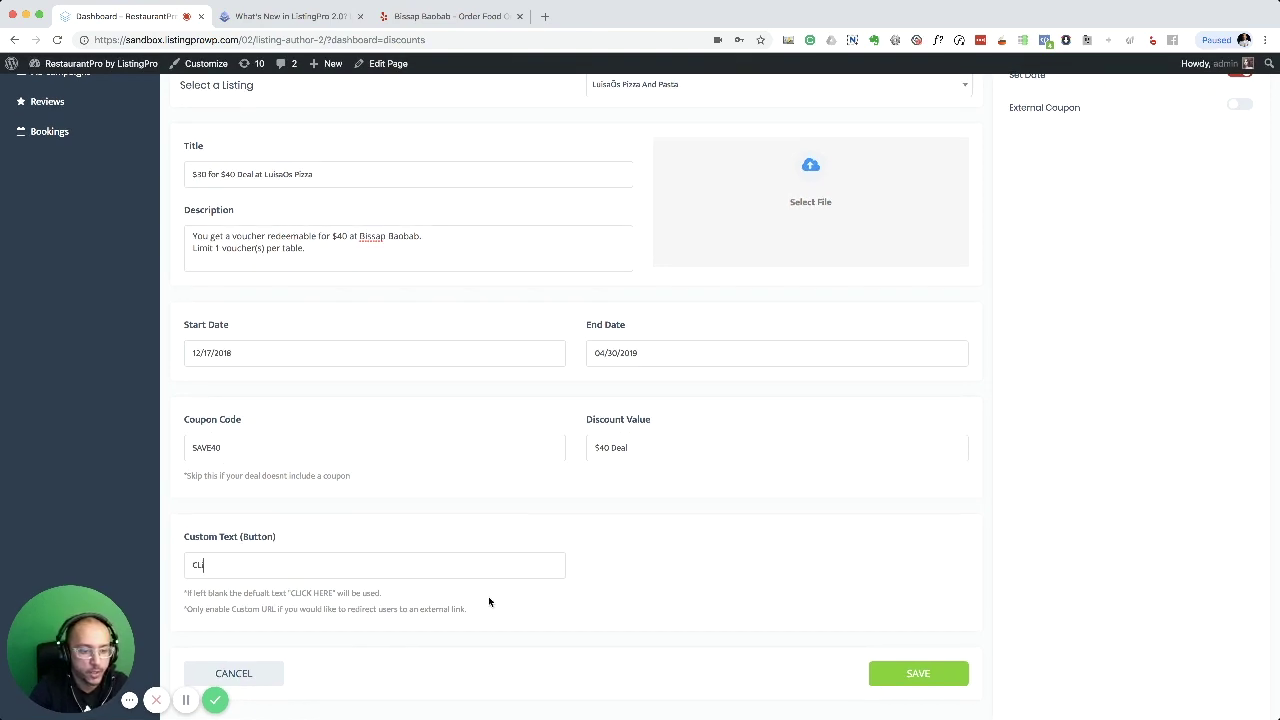
type("Grab")
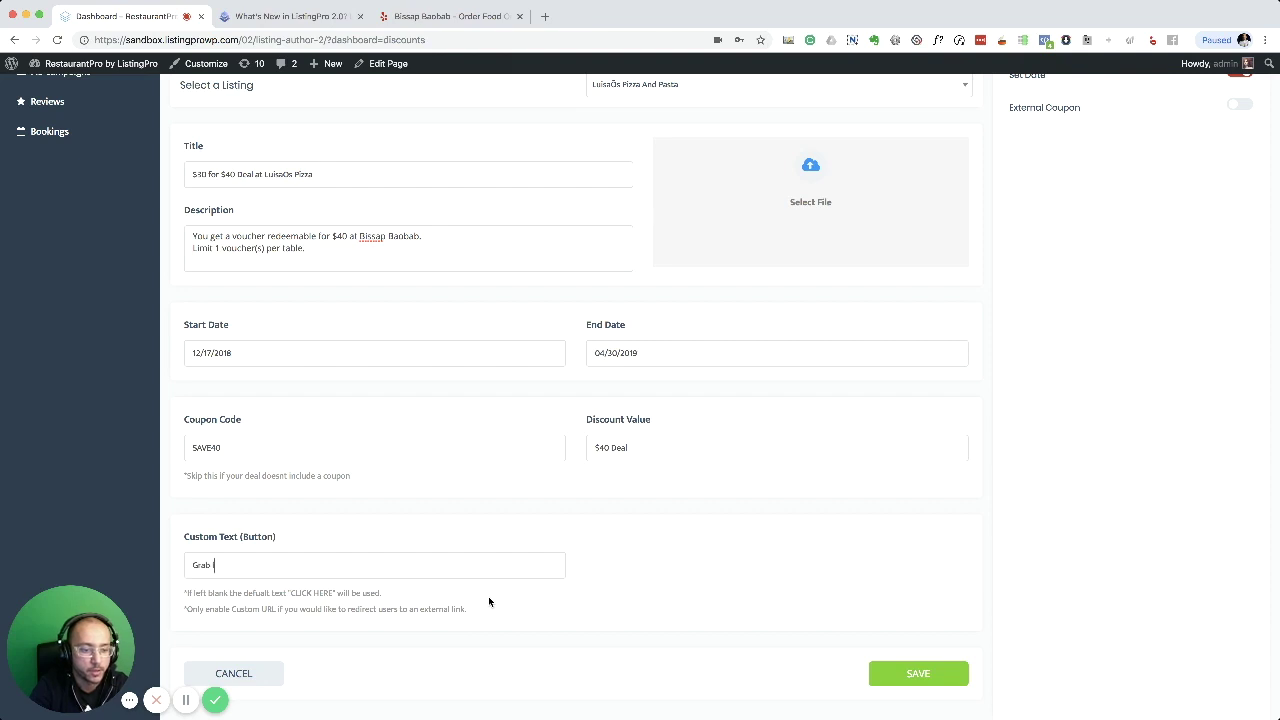
type(" It Now")
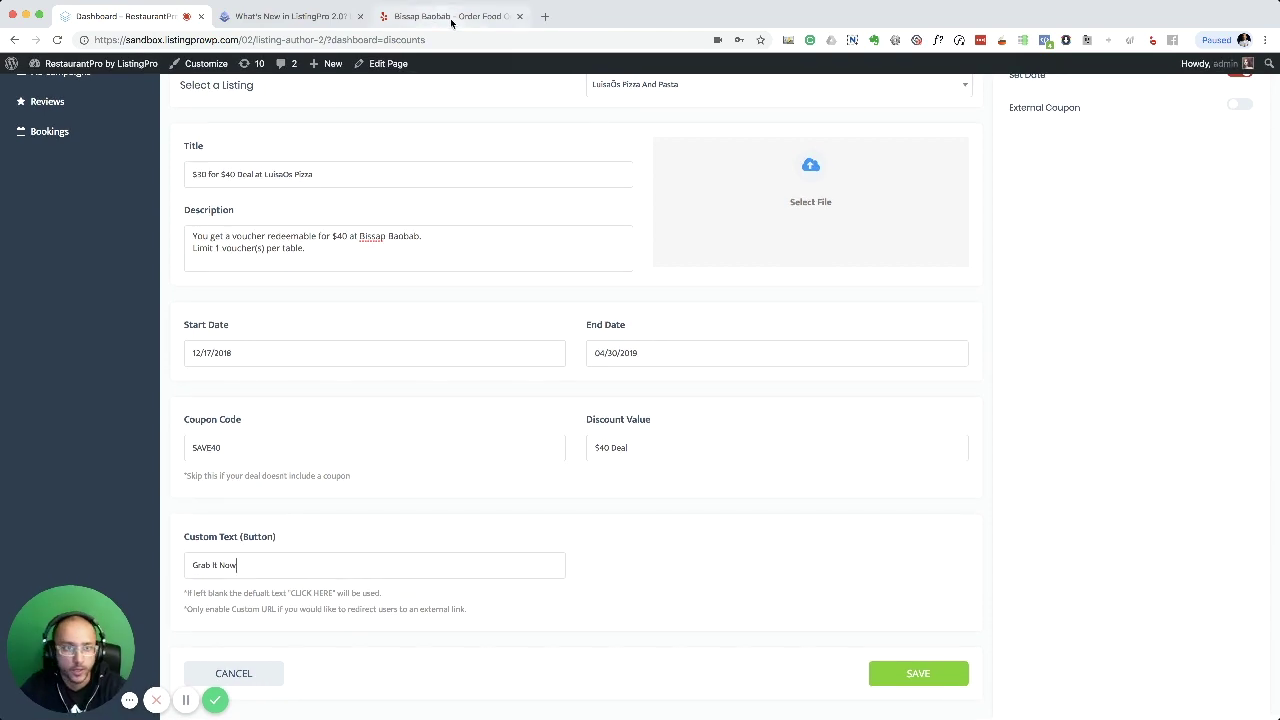
scroll(403, 150, "up", 4)
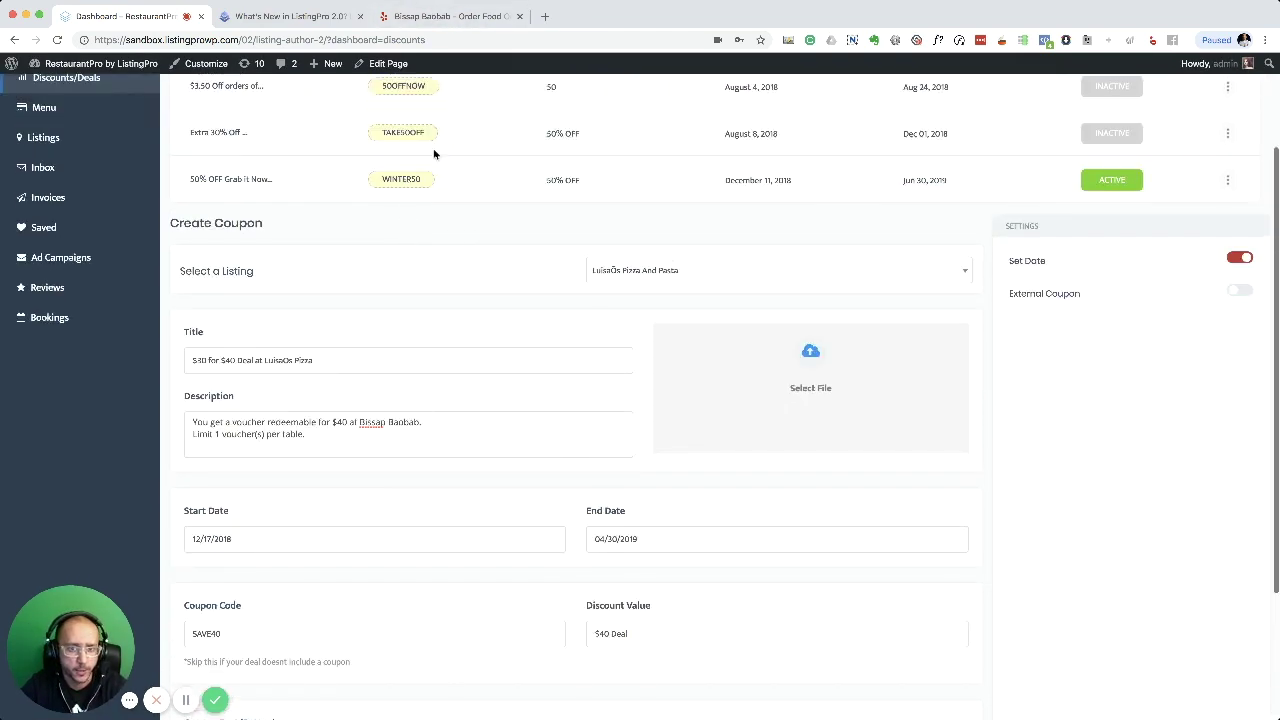
- Attach the breakfast food photo from the Media Library as the coupon image
left_click(451, 17)
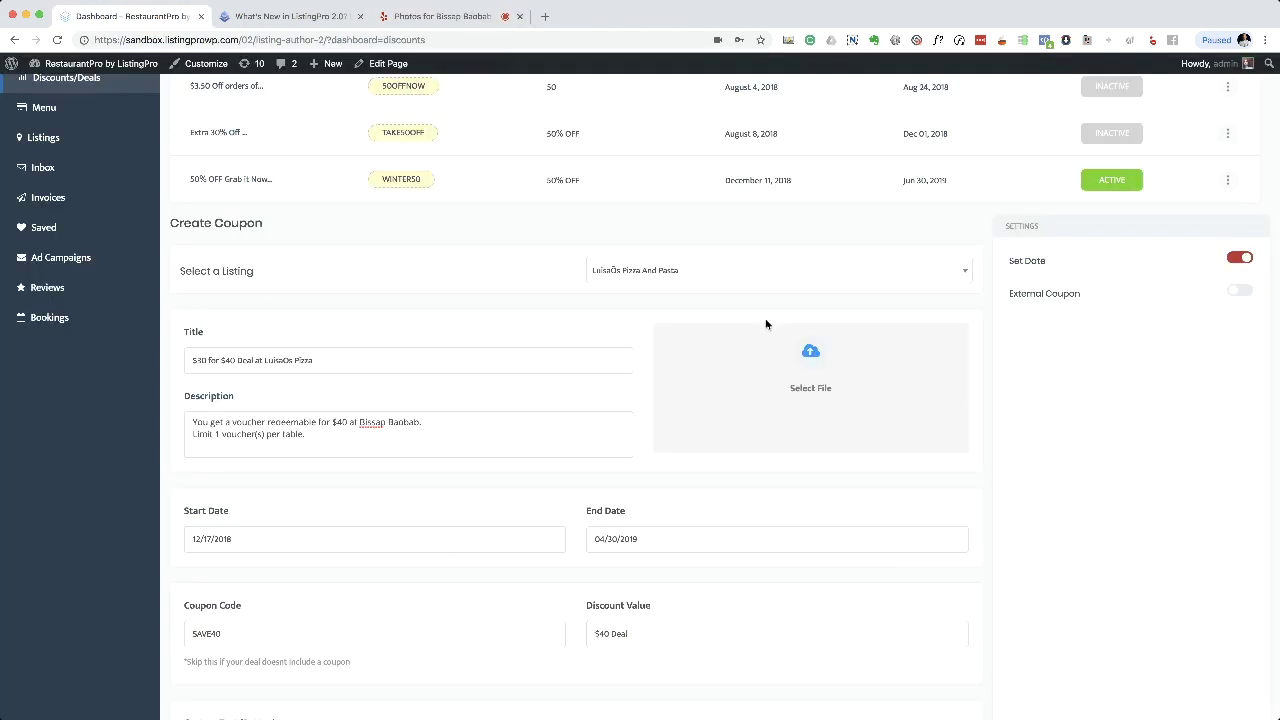
left_click(818, 388)
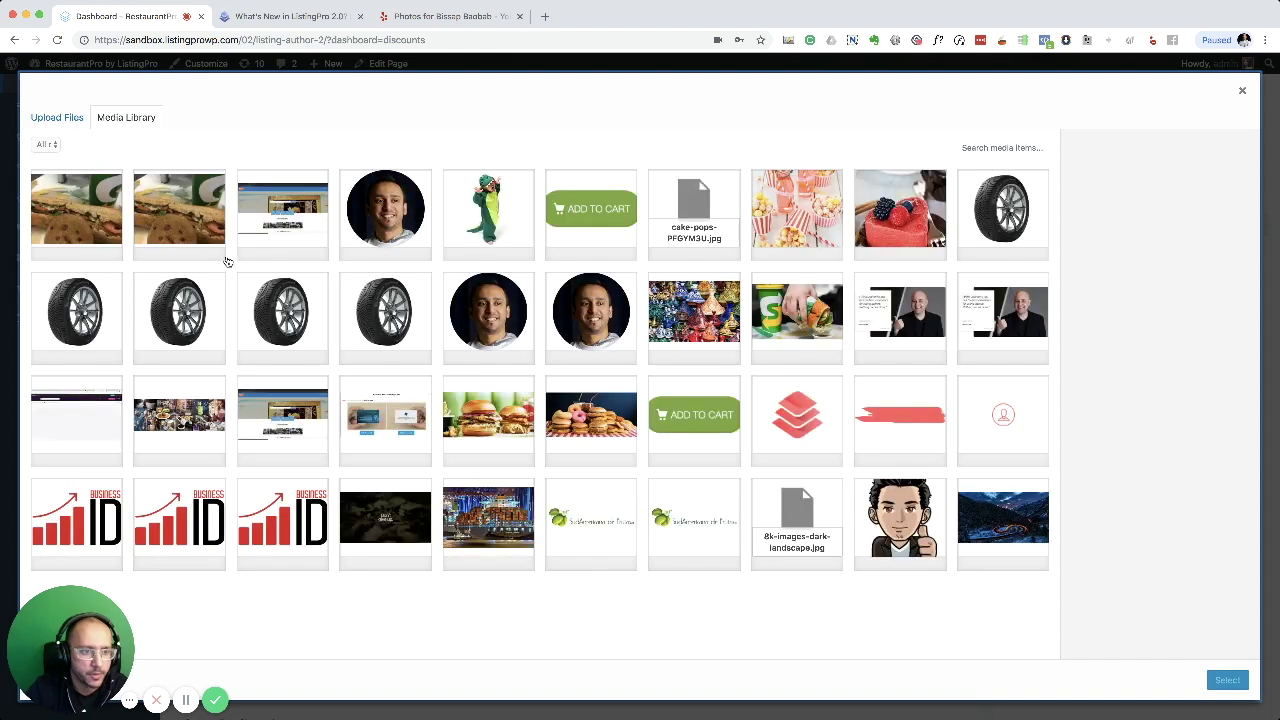
scroll(443, 560, "down", 3)
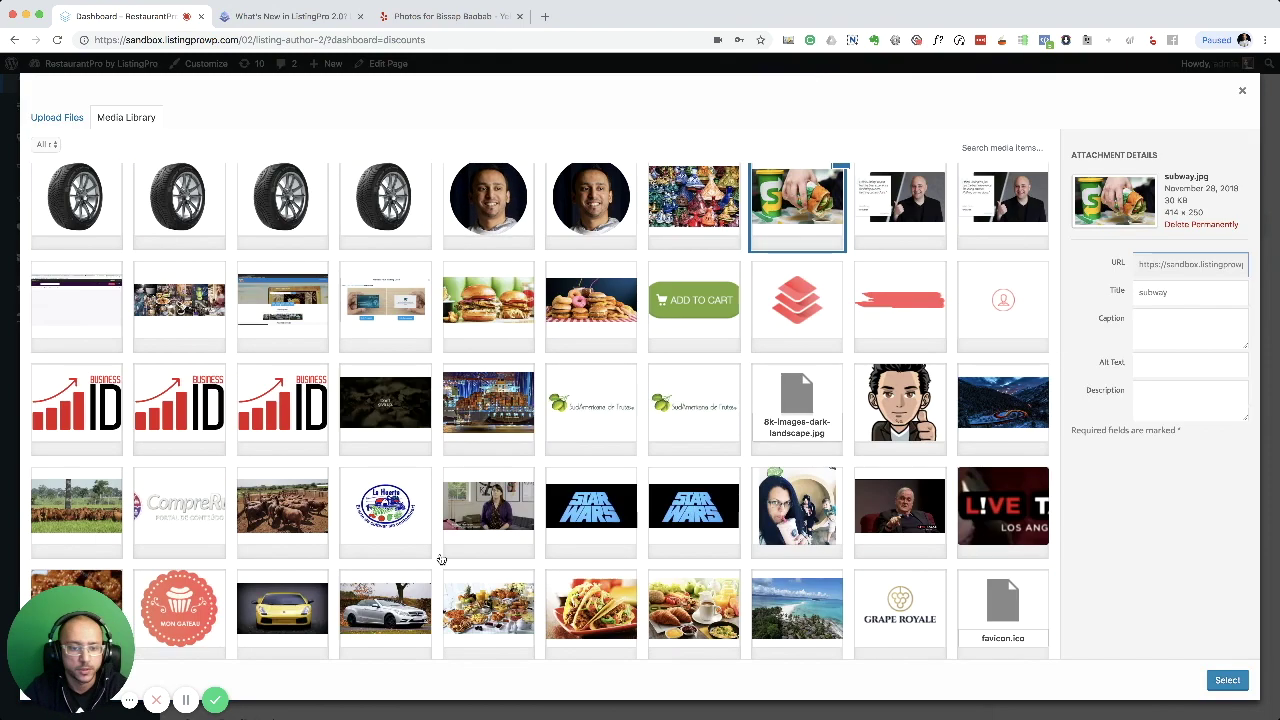
scroll(443, 560, "down", 4)
left_click(692, 366)
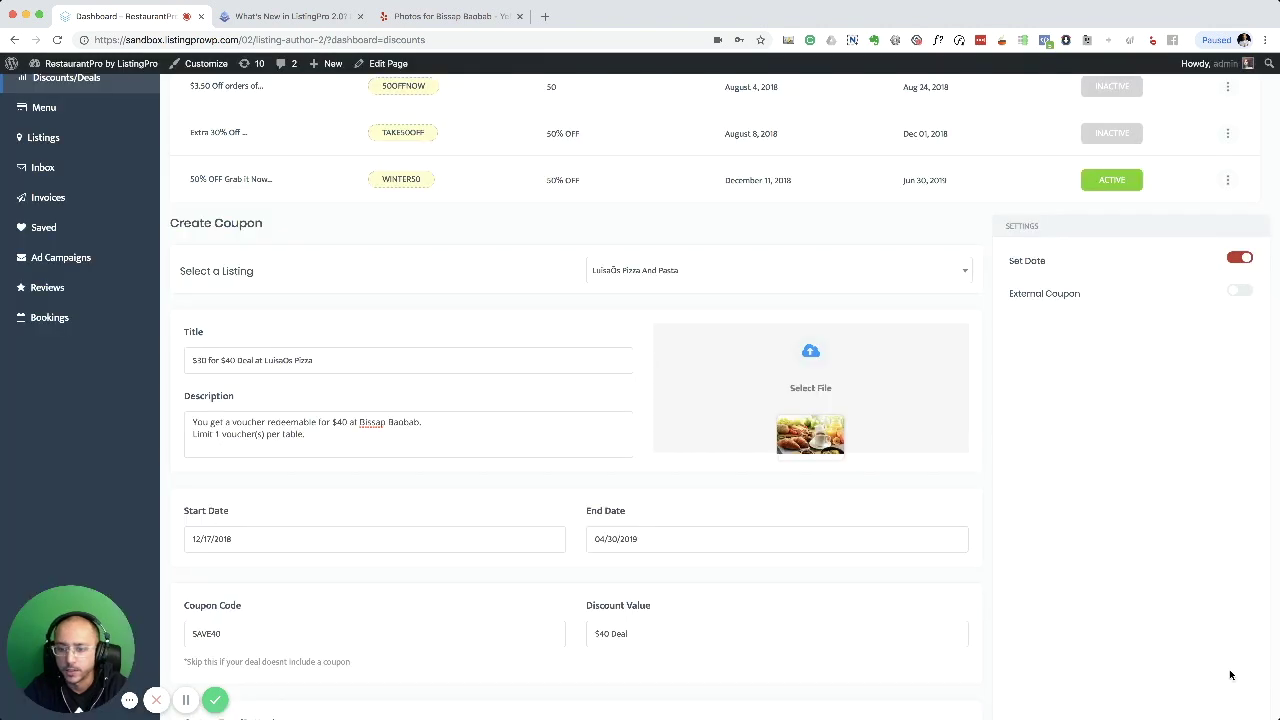
left_click(1228, 679)
scroll(872, 625, "down", 4)
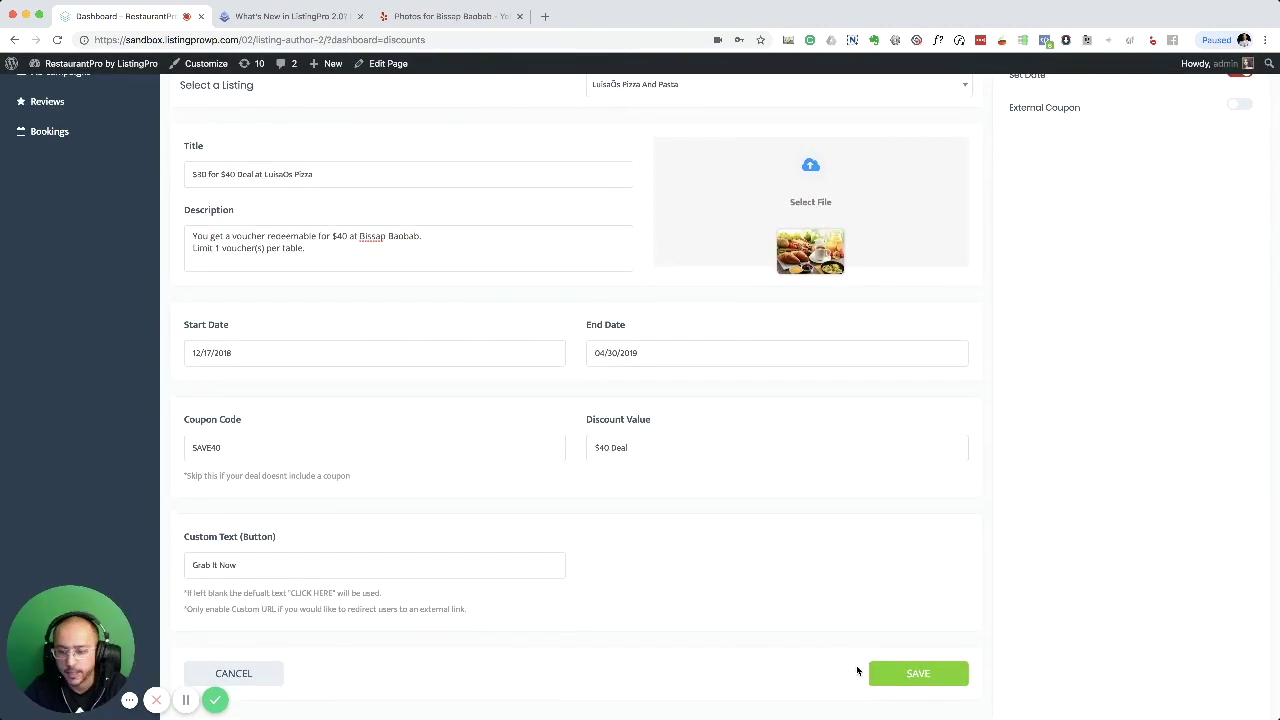
scroll(974, 505, "up", 4)
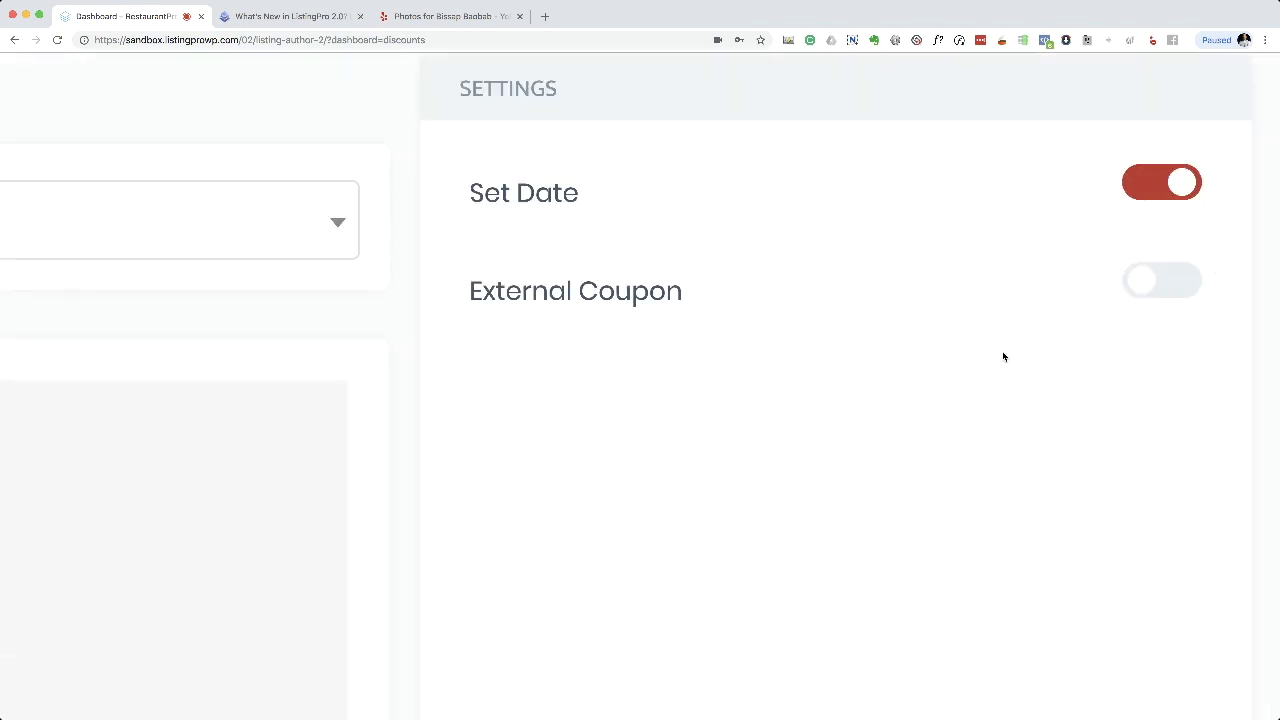
scroll(1008, 389, "down", 4)
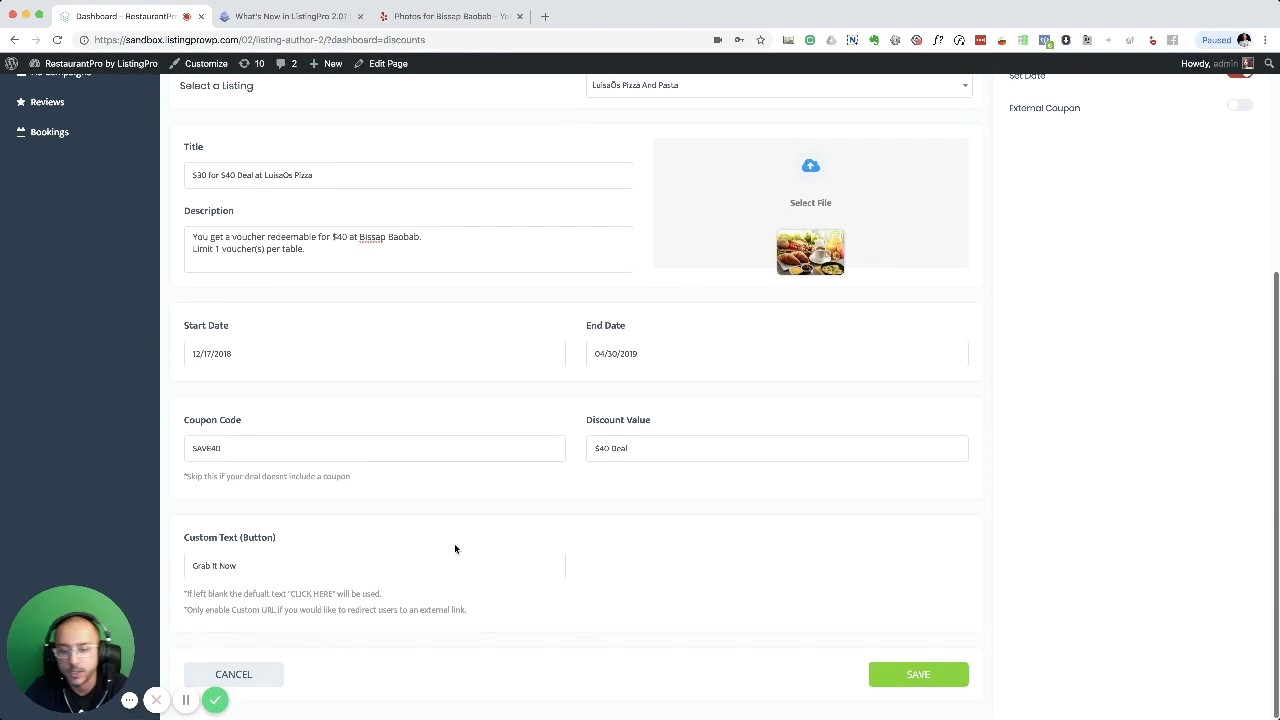
scroll(950, 434, "up", 1)
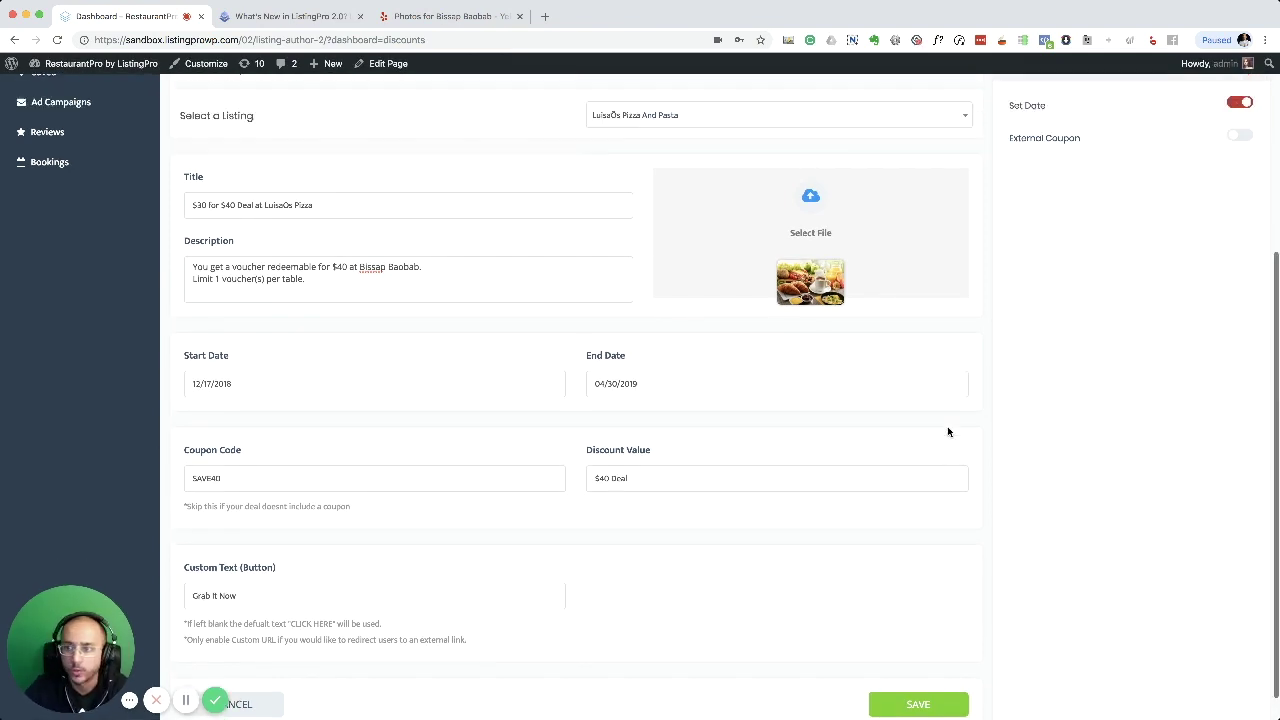
left_click(1240, 135)
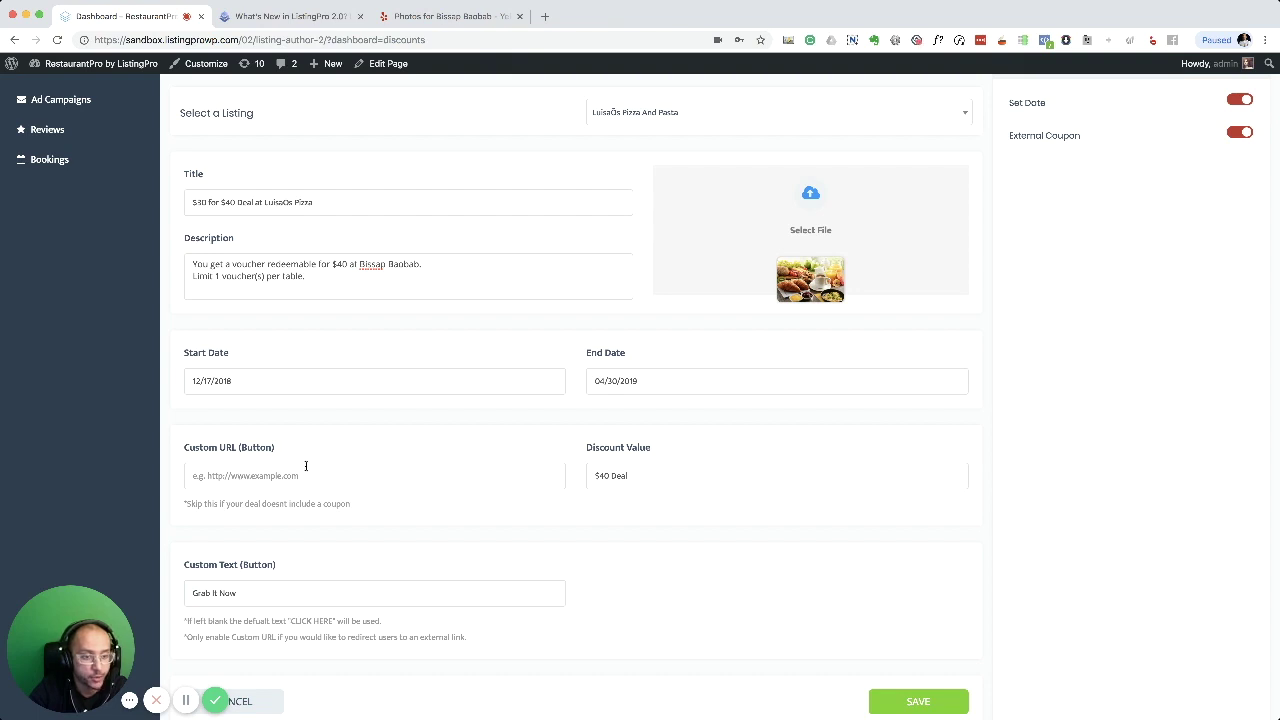
left_click(1240, 132)
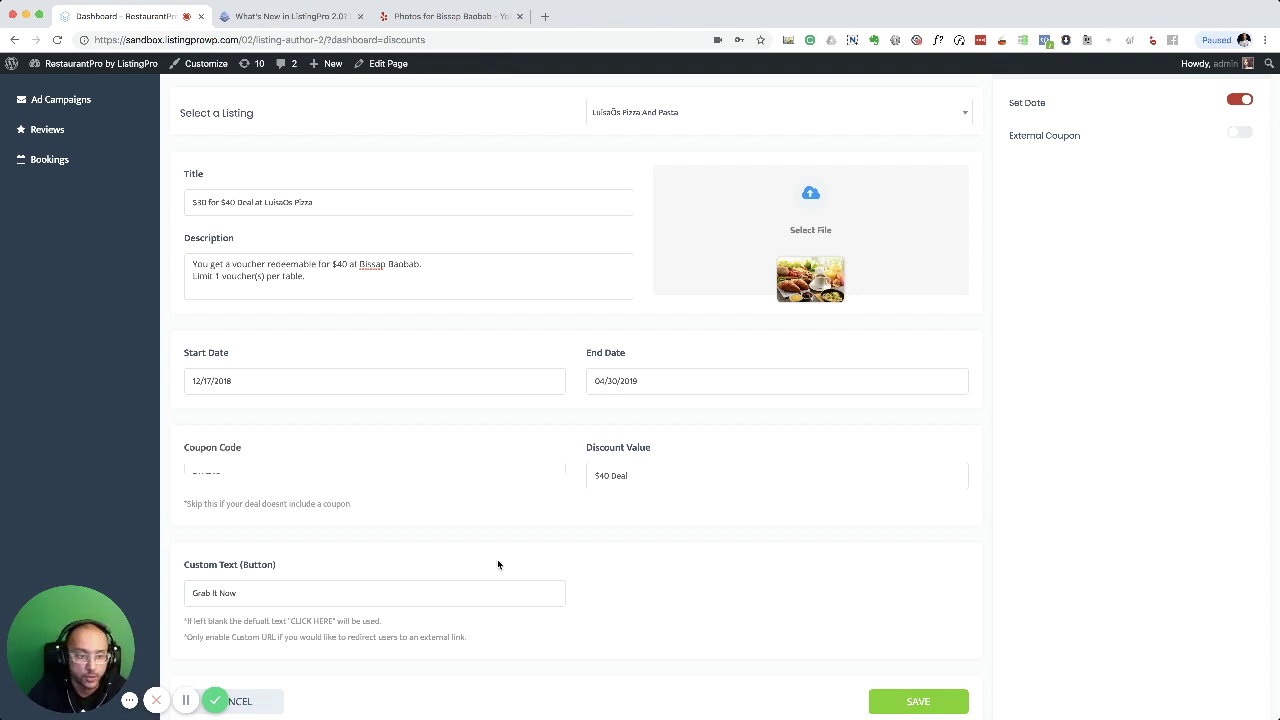
scroll(237, 573, "down", 1)
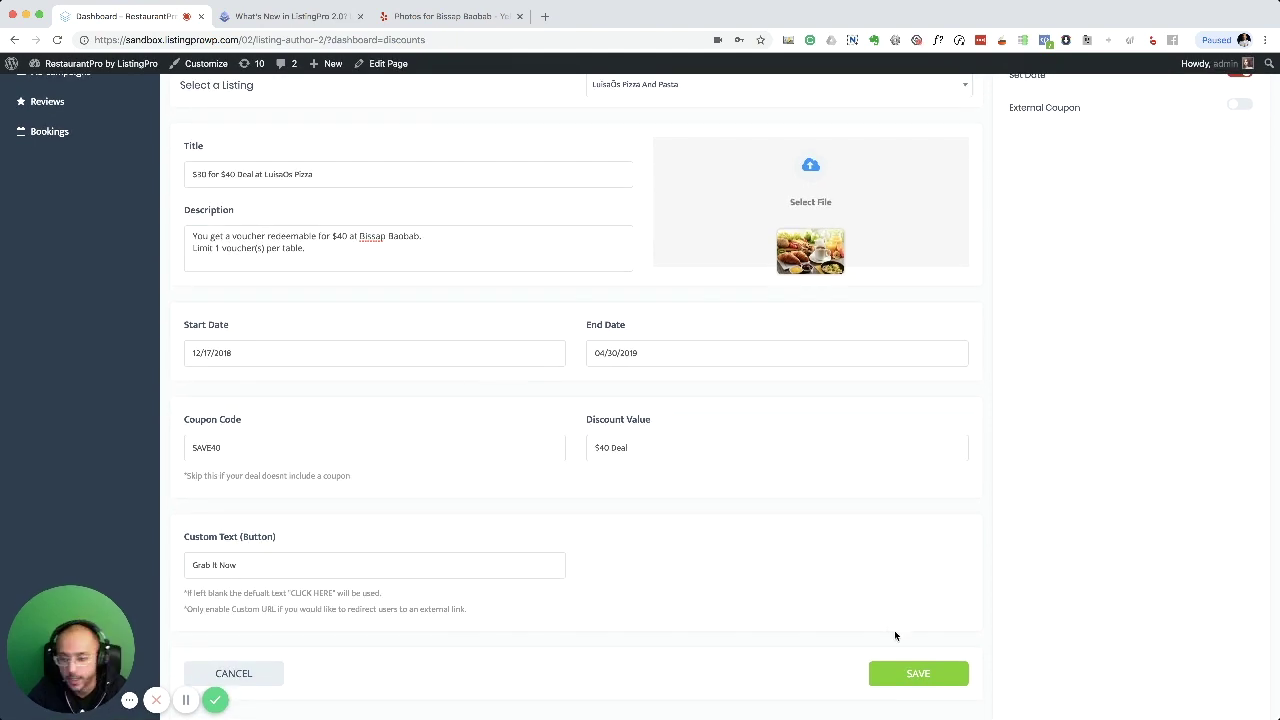
left_click(912, 673)
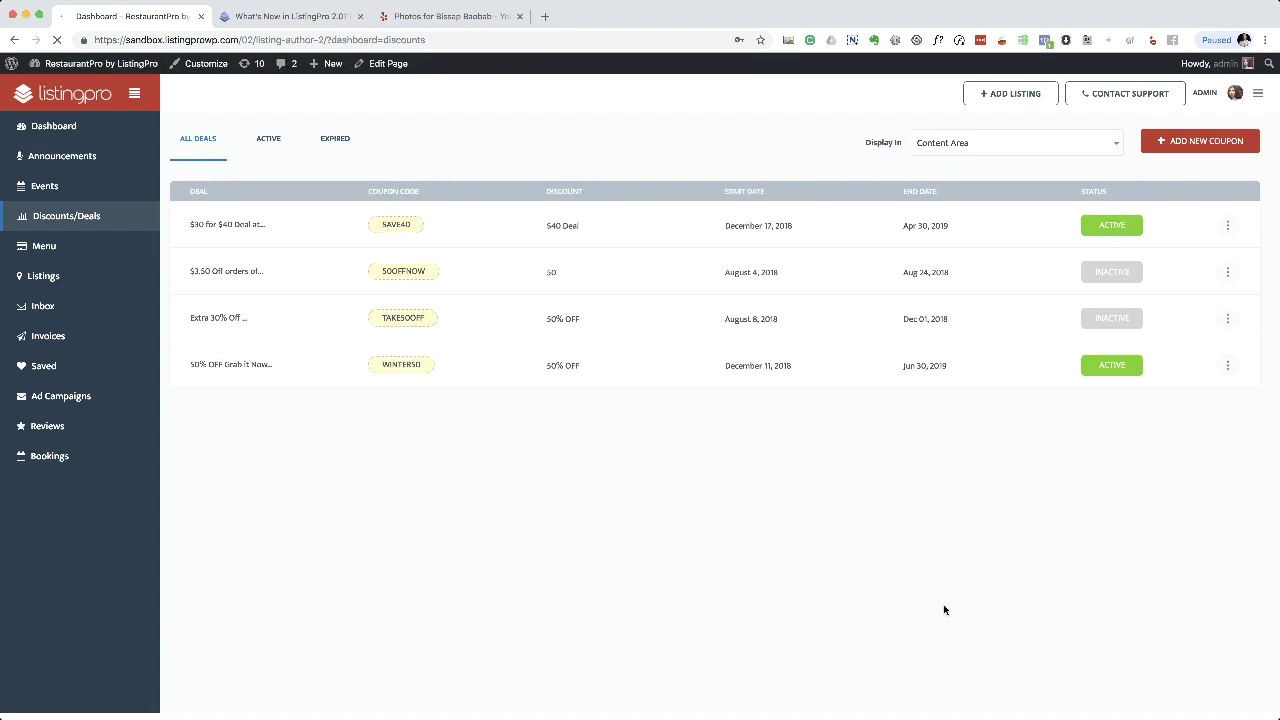
- Highlight the new coupon's SAVE40 code, $40 Deal value and December 17, 2018 start date
double_click(393, 223)
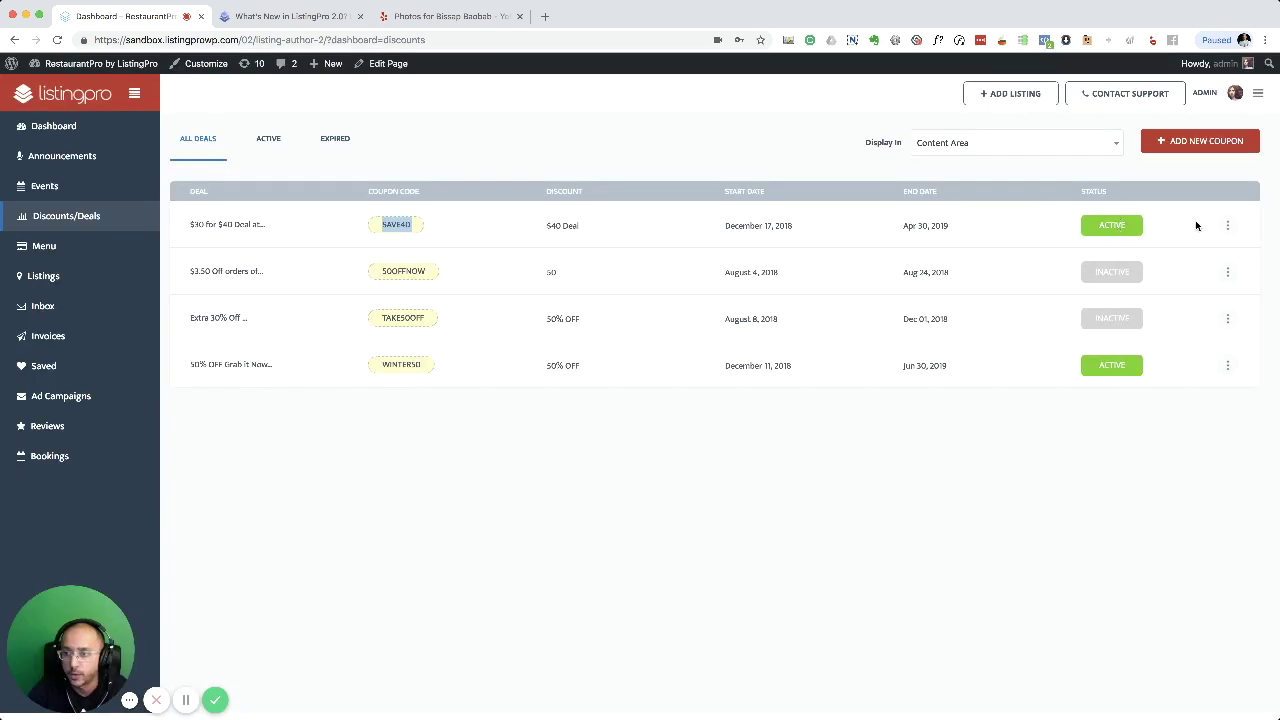
left_click(1233, 225)
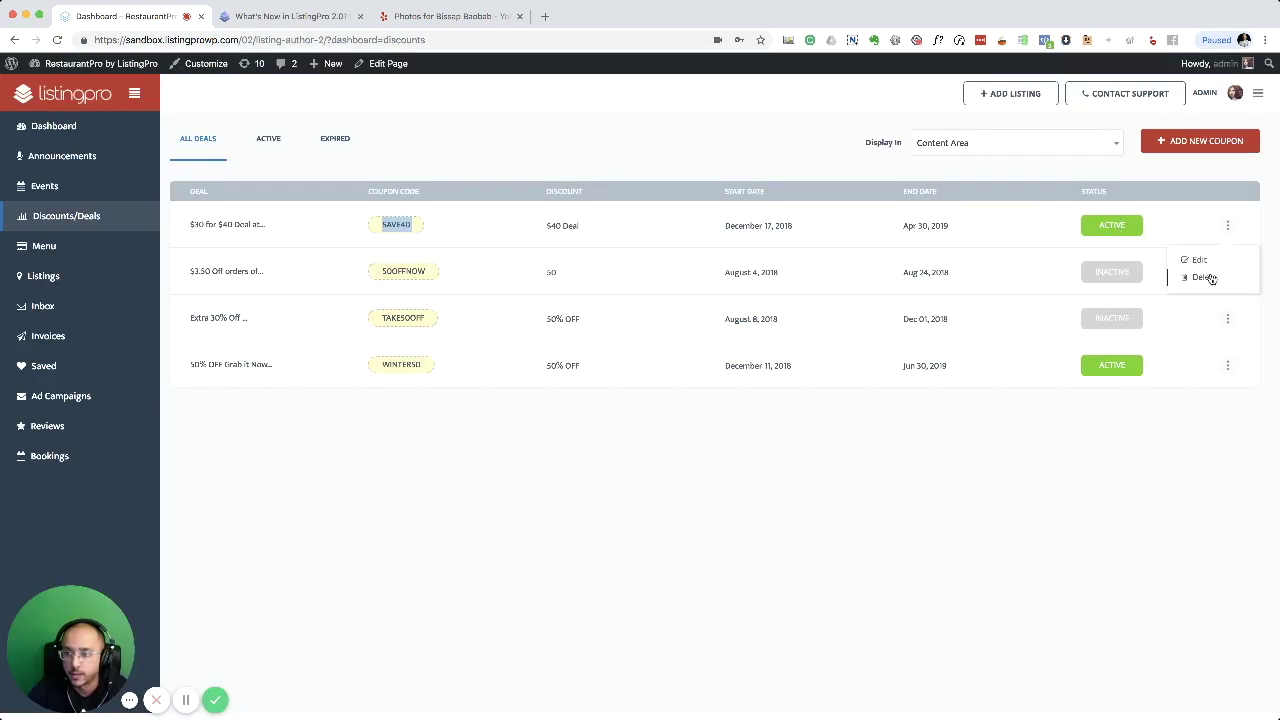
left_click(566, 220)
left_click_drag(546, 225, 582, 225)
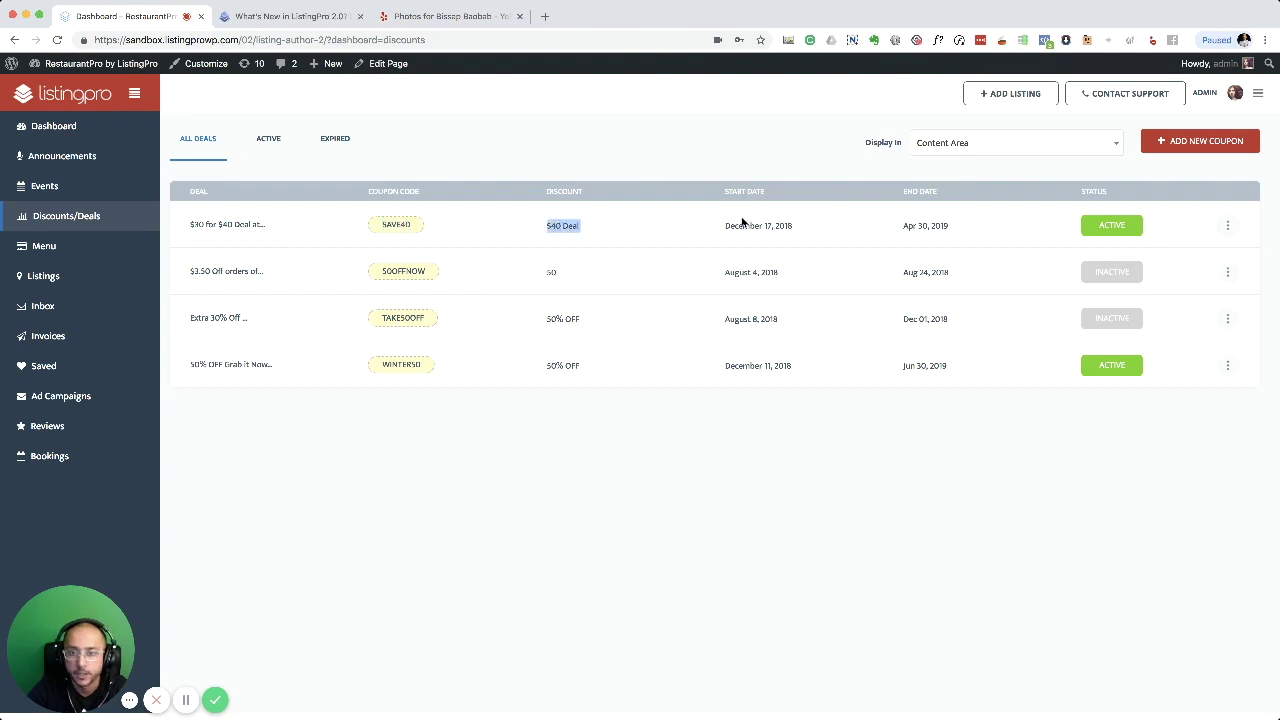
double_click(740, 225)
left_click_drag(724, 225, 902, 231)
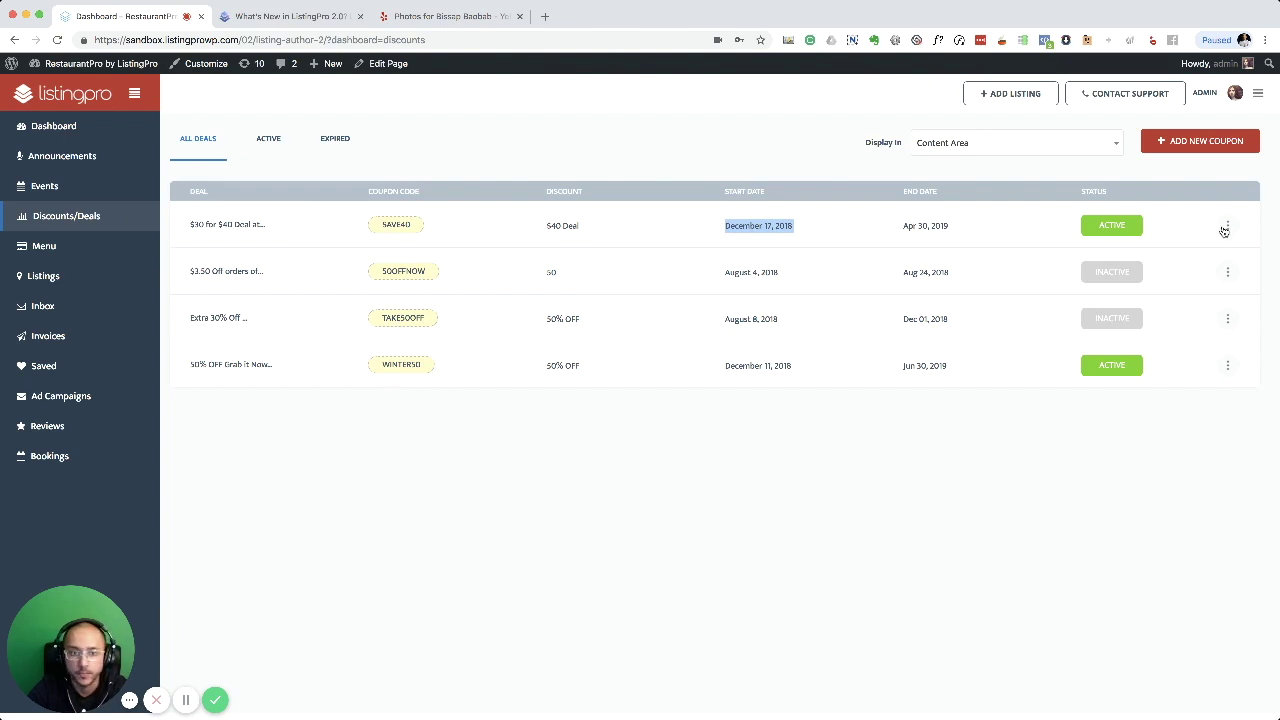
- Open Luisa's Pizza And Pasta's public listing page from Listings and scroll to its Deals section
left_click(48, 277)
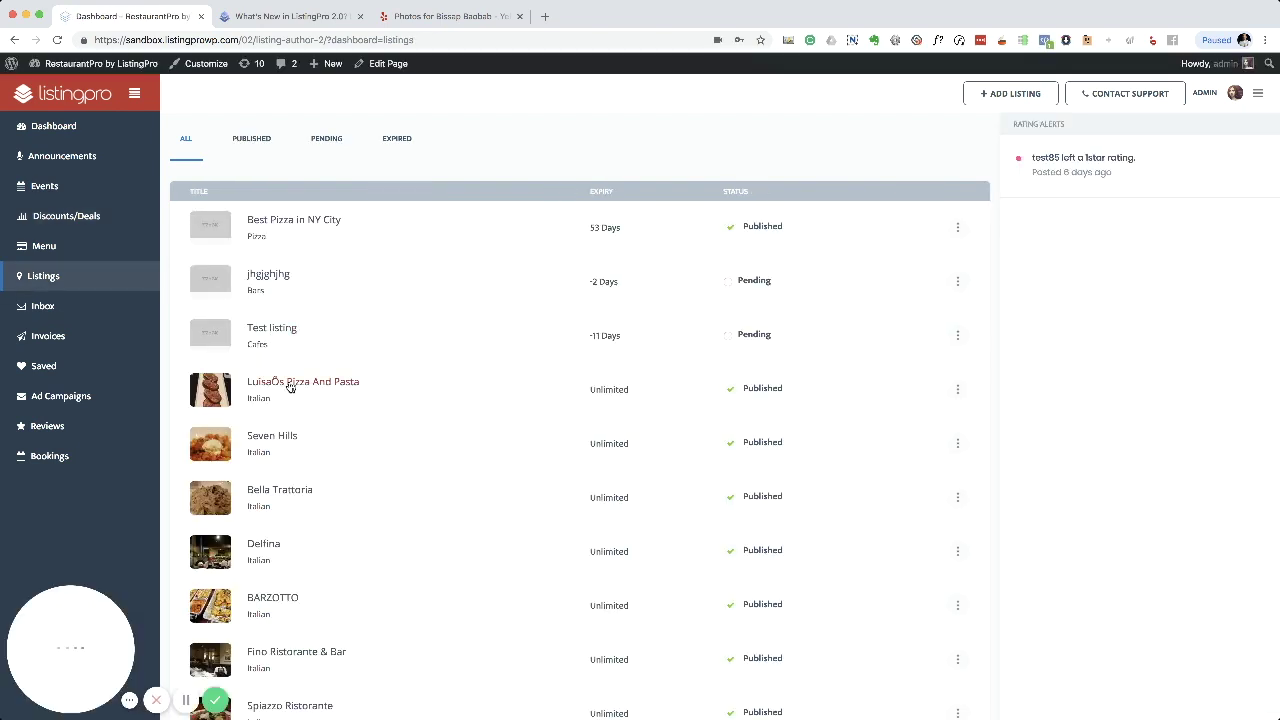
left_click(289, 384)
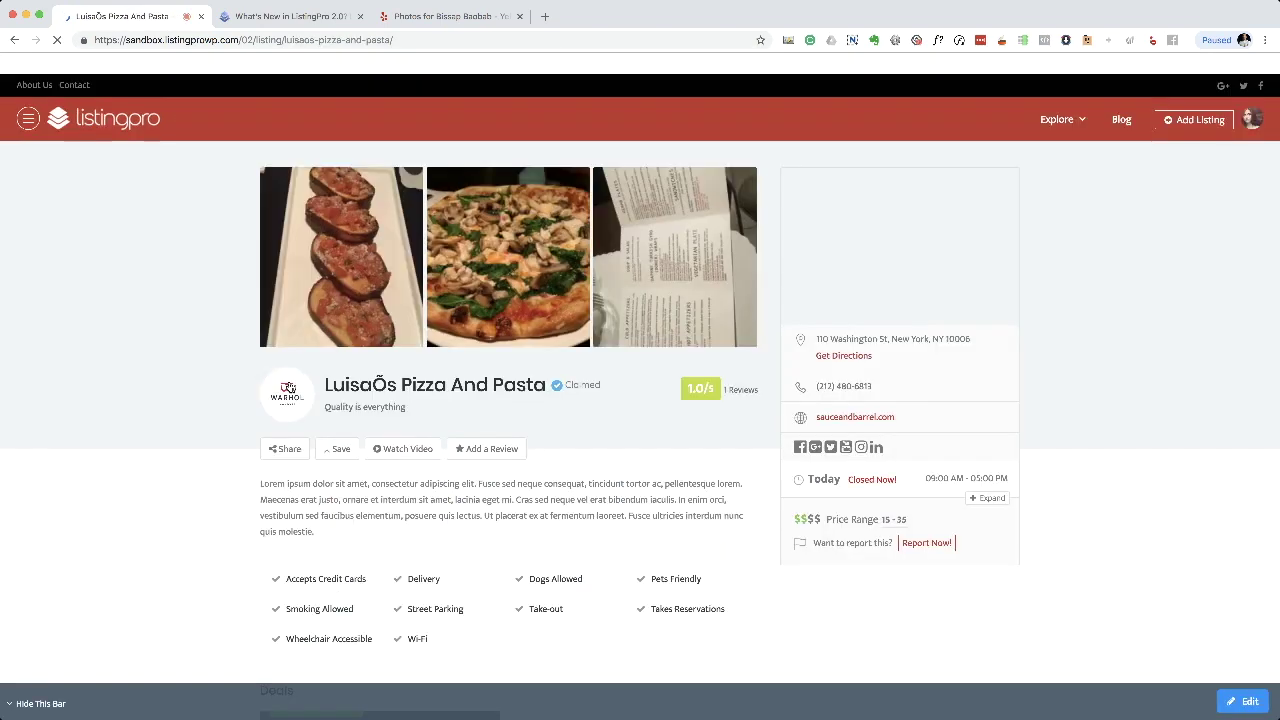
scroll(455, 544, "down", 5)
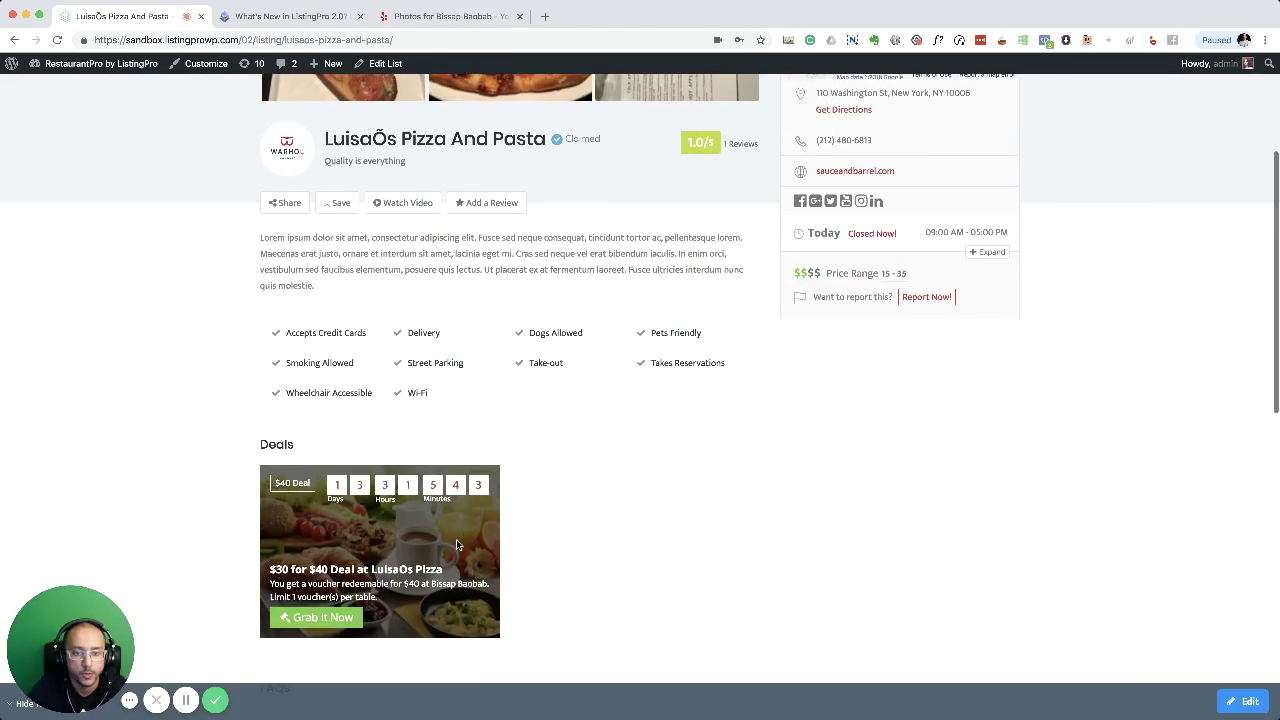
scroll(456, 544, "down", 3)
key("super+plus")
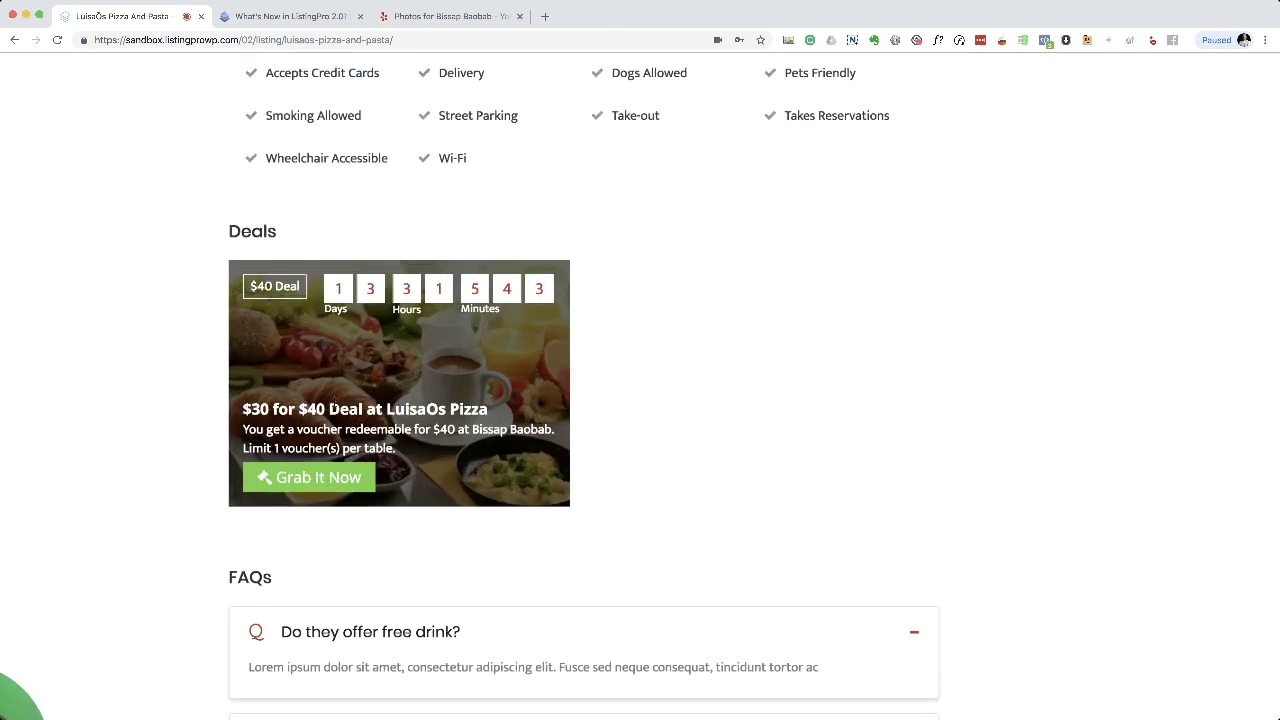
scroll(333, 403, "up", 3)
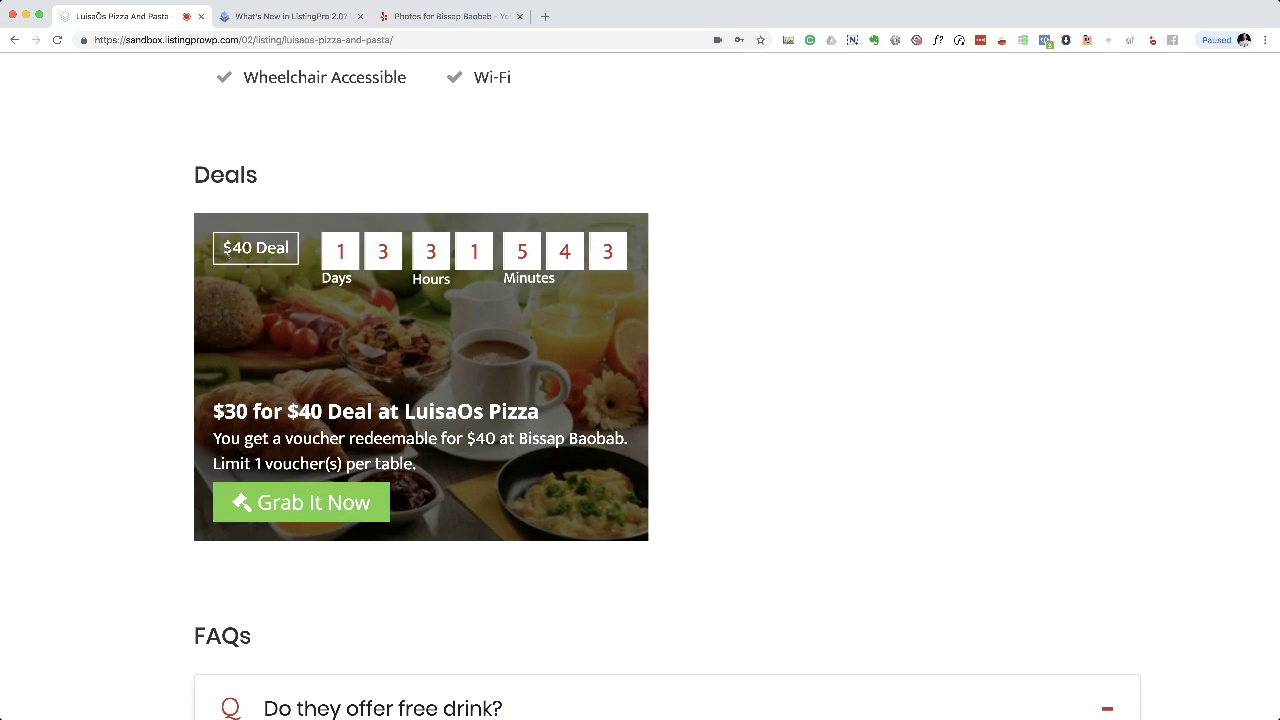
scroll(226, 251, "down", 3)
- Inspect the $30 for $40 Deal card's label, title, description and countdown
left_click_drag(275, 324, 361, 338)
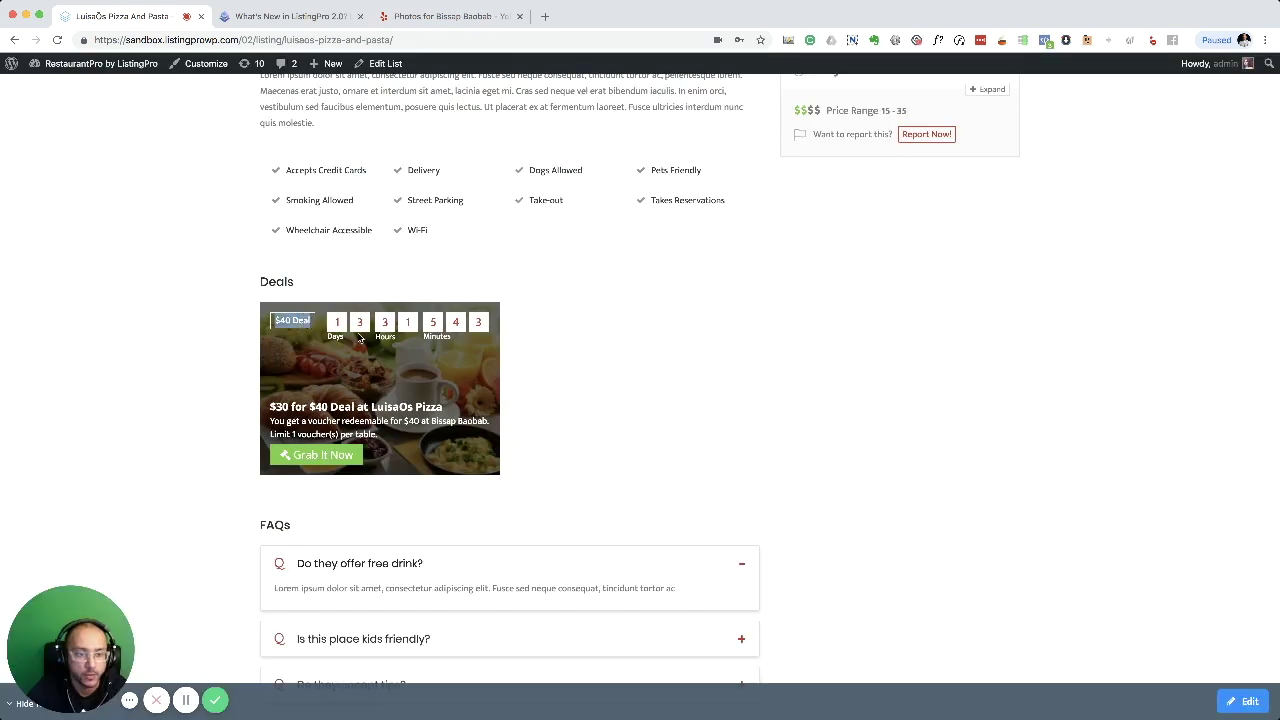
scroll(322, 380, "down", 1)
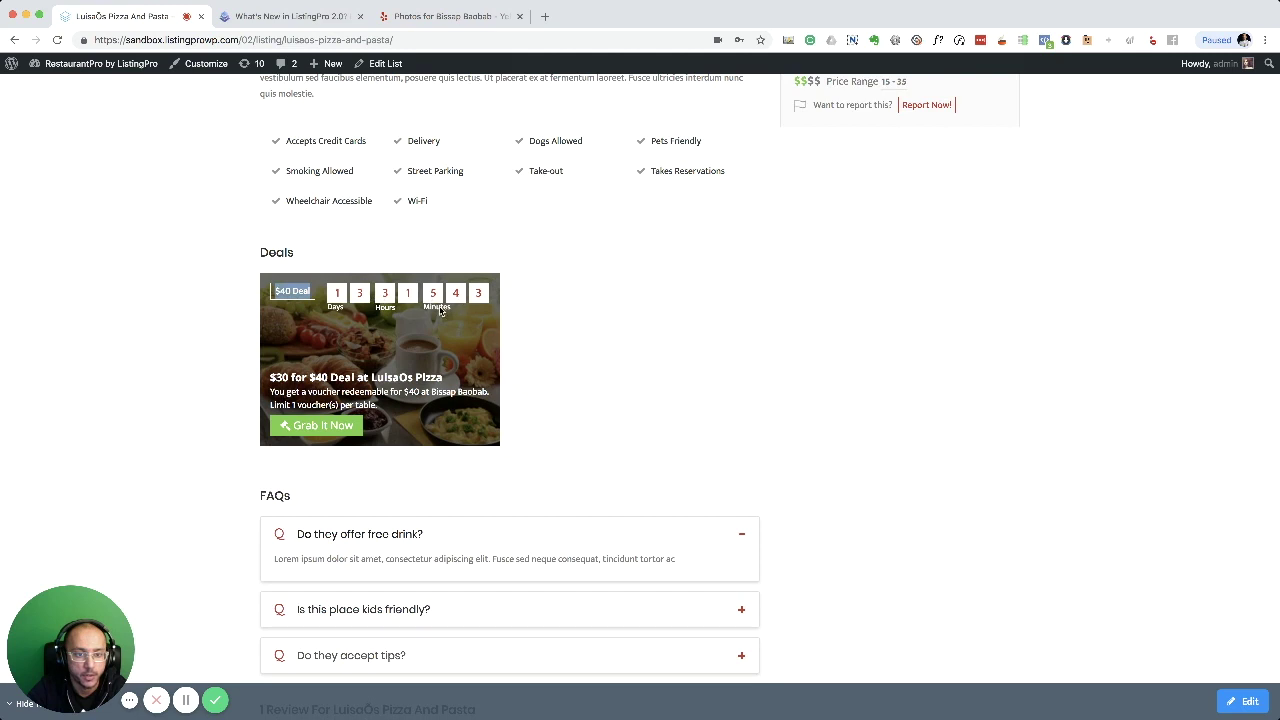
scroll(436, 392, "down", 3)
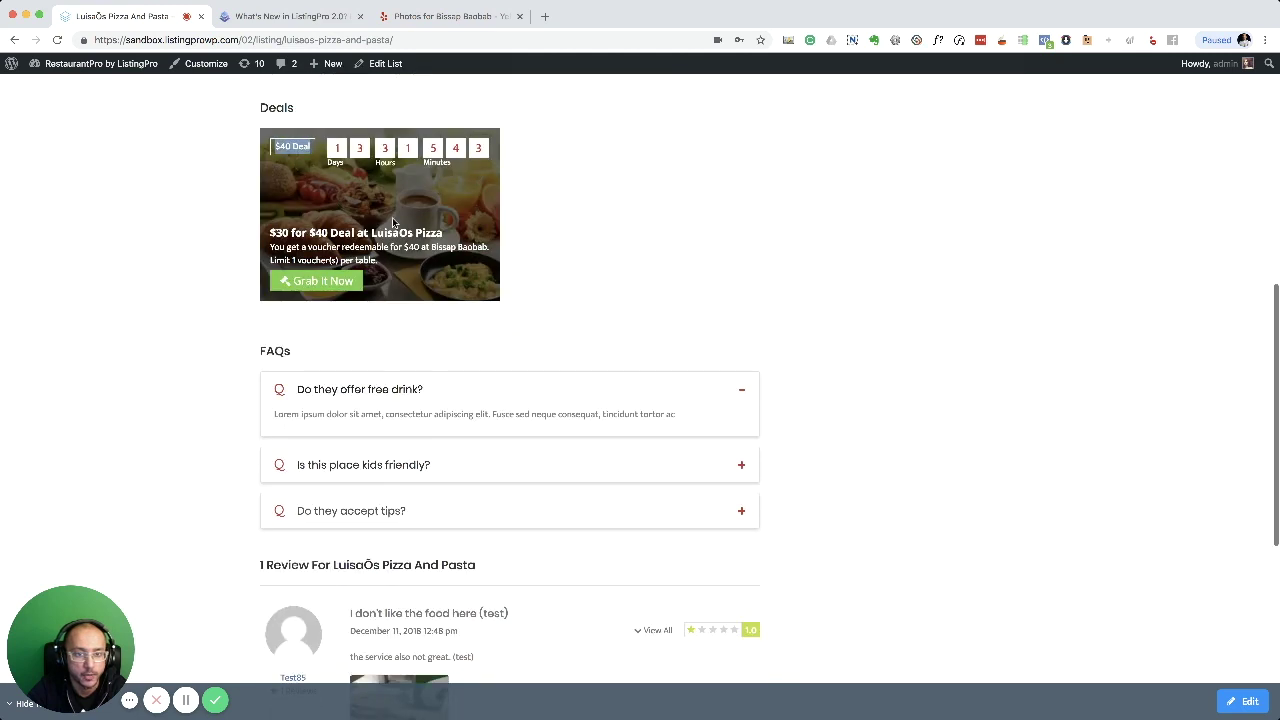
scroll(393, 236, "down", 2)
left_click_drag(269, 128, 378, 156)
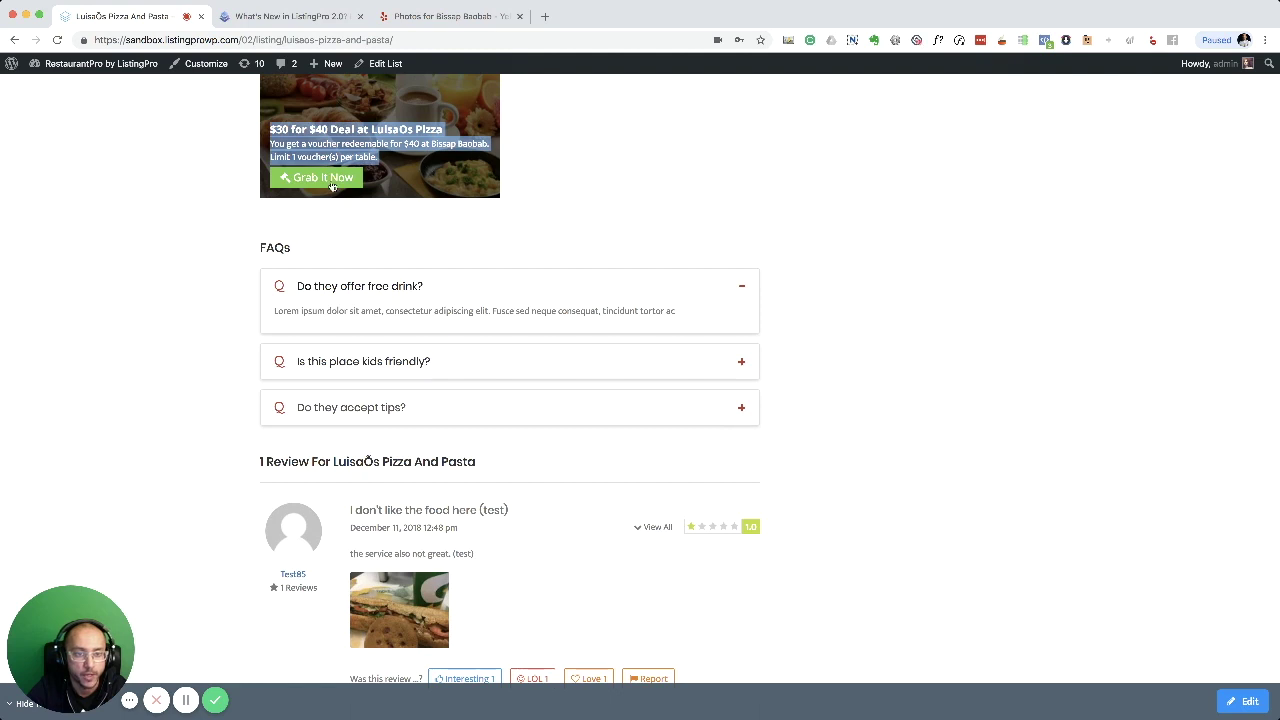
scroll(333, 187, "up", 2)
- Reveal the deal's SAVE40 coupon code, copy it to the clipboard, and close the popup
left_click(345, 295)
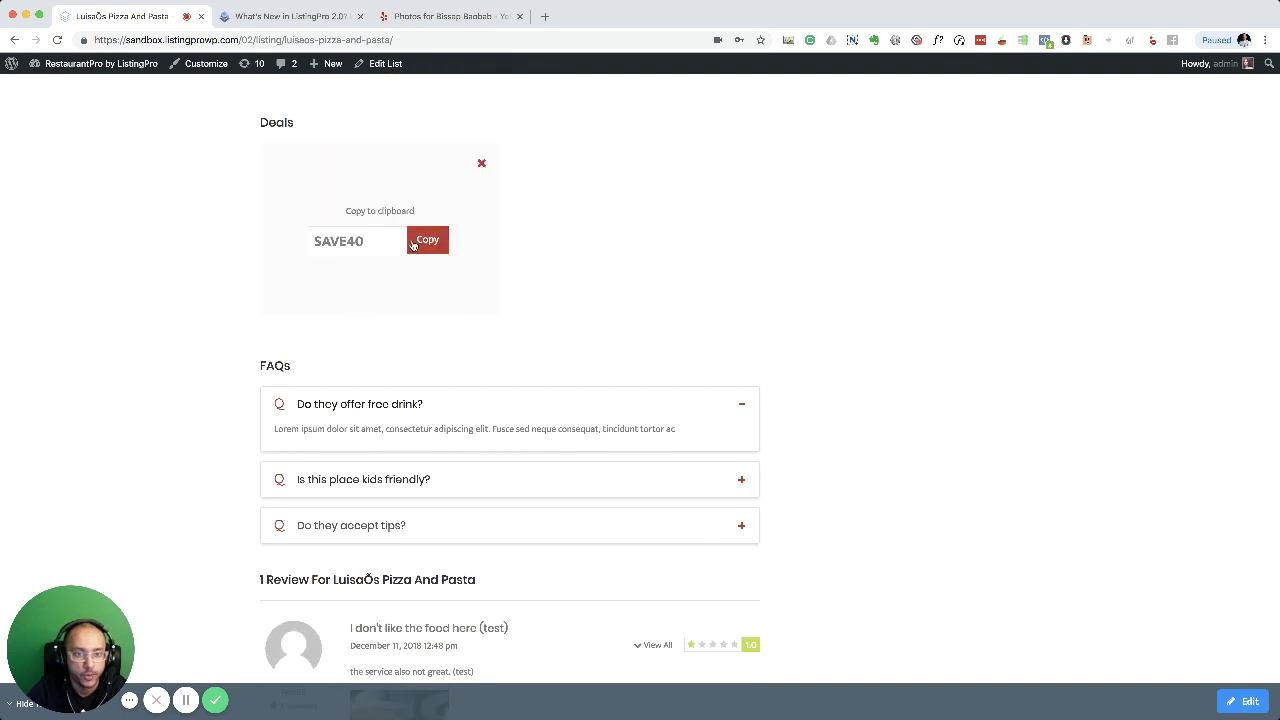
scroll(414, 250, "up", 2)
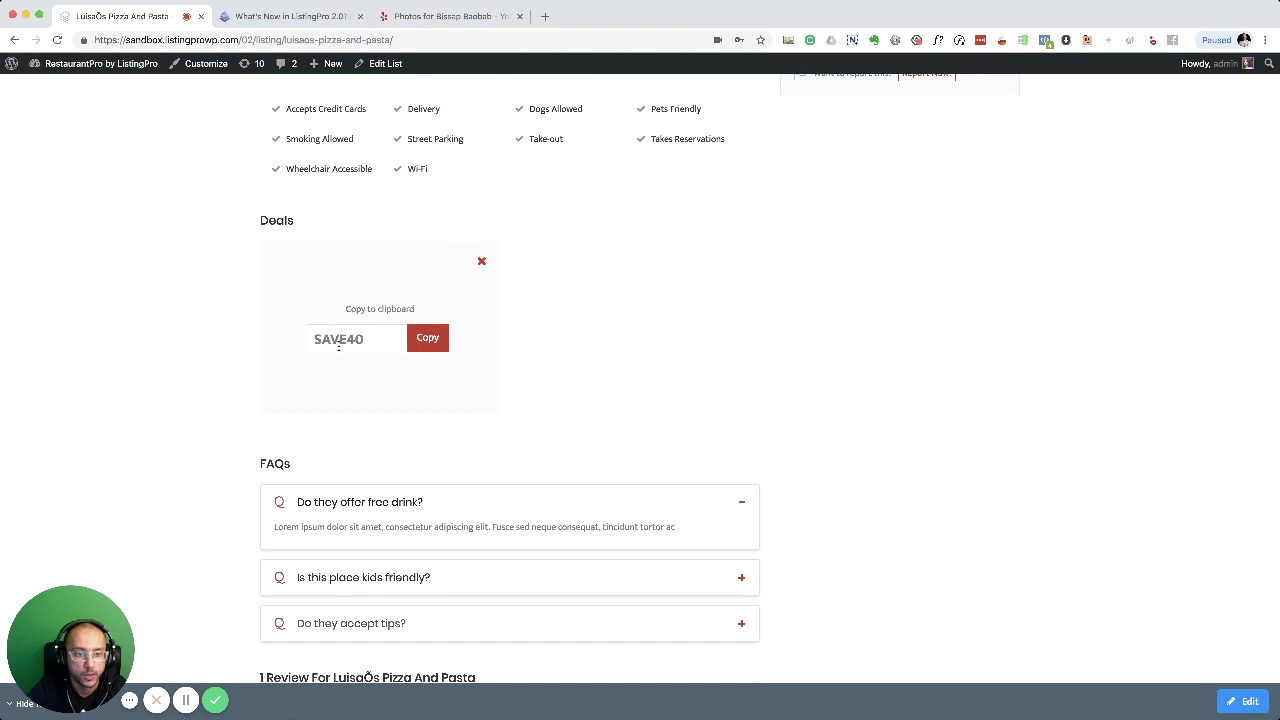
left_click(428, 340)
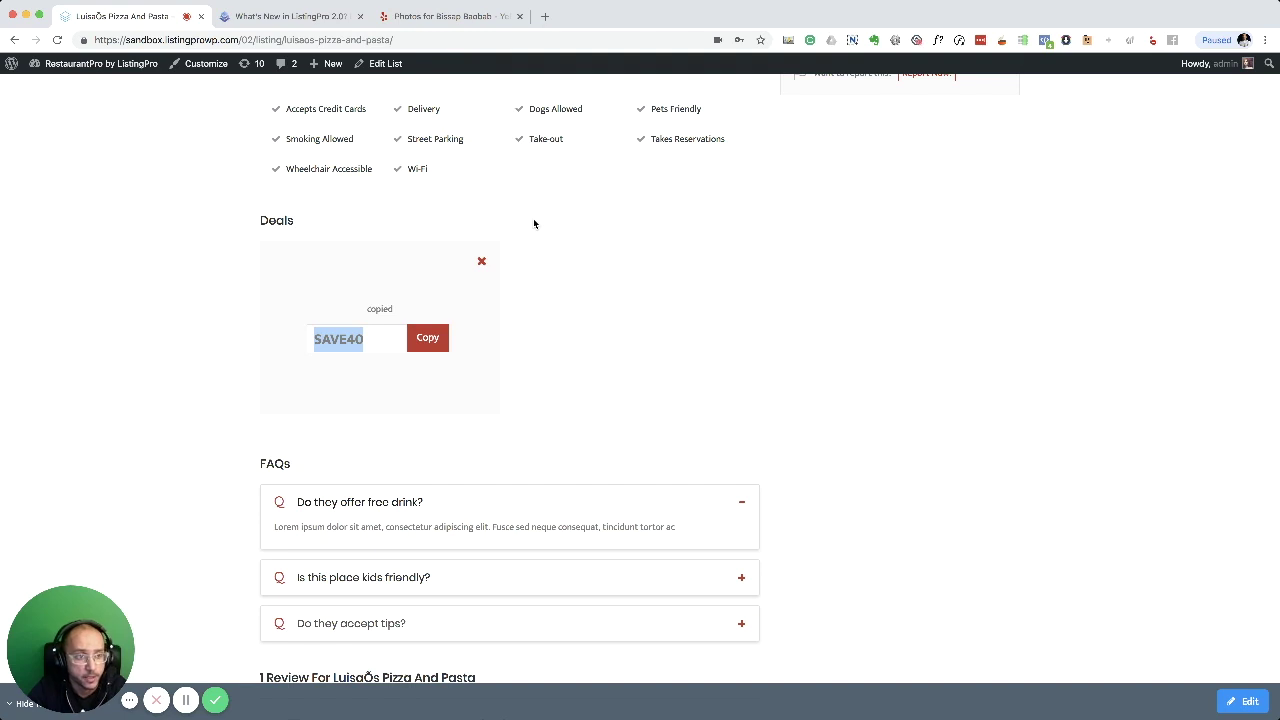
scroll(480, 266, "up", 5)
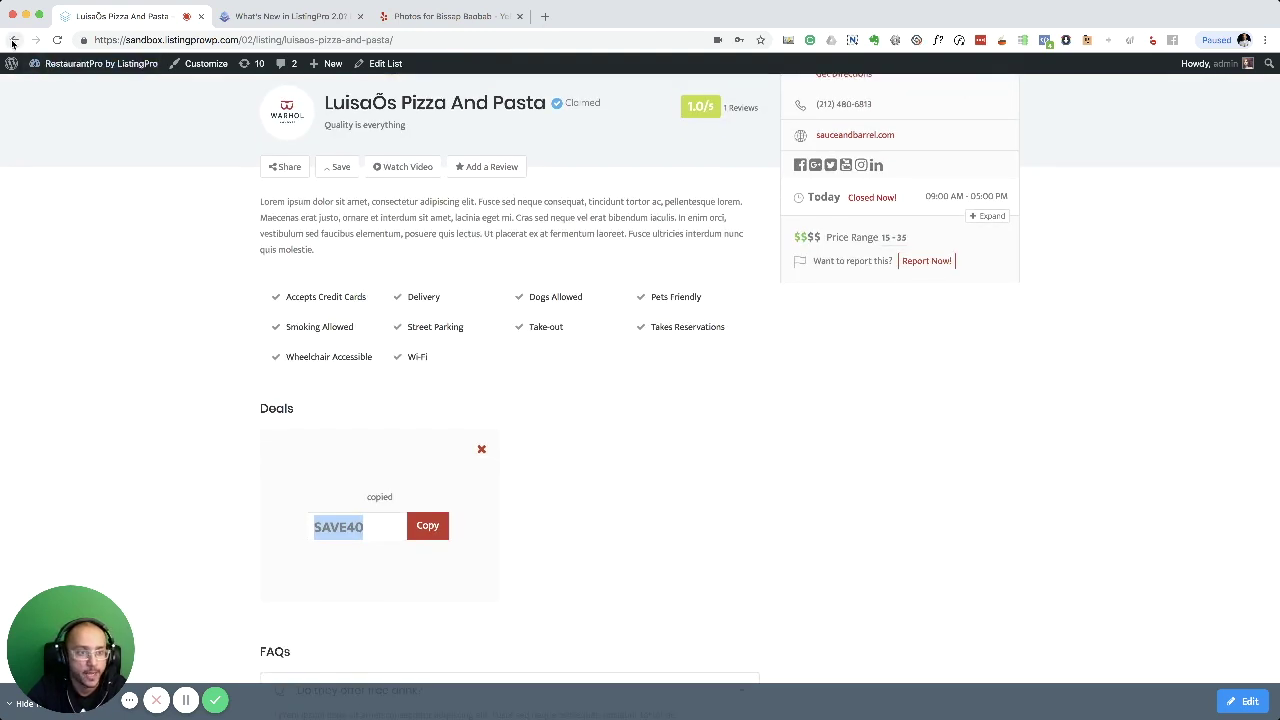
left_click(483, 449)
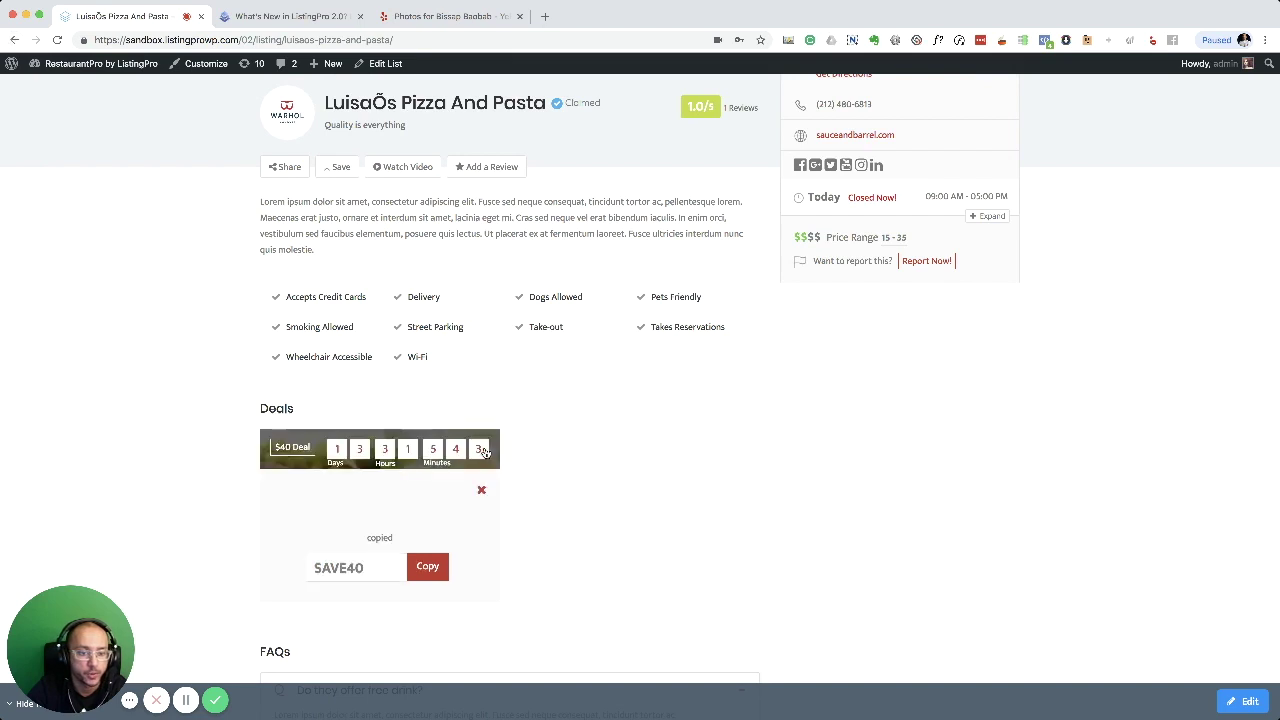
- Change the Discounts/Deals Display In setting from Content Area to Sidebar Area
key("super+bracketleft")
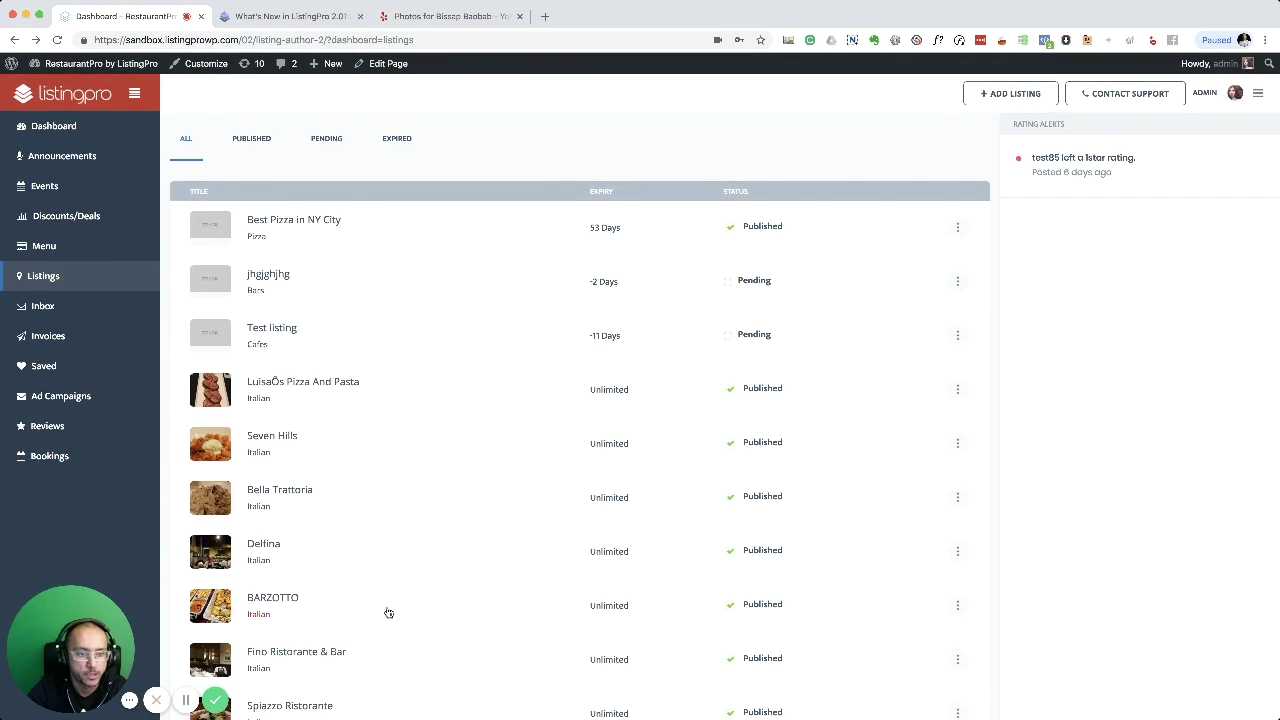
left_click(66, 222)
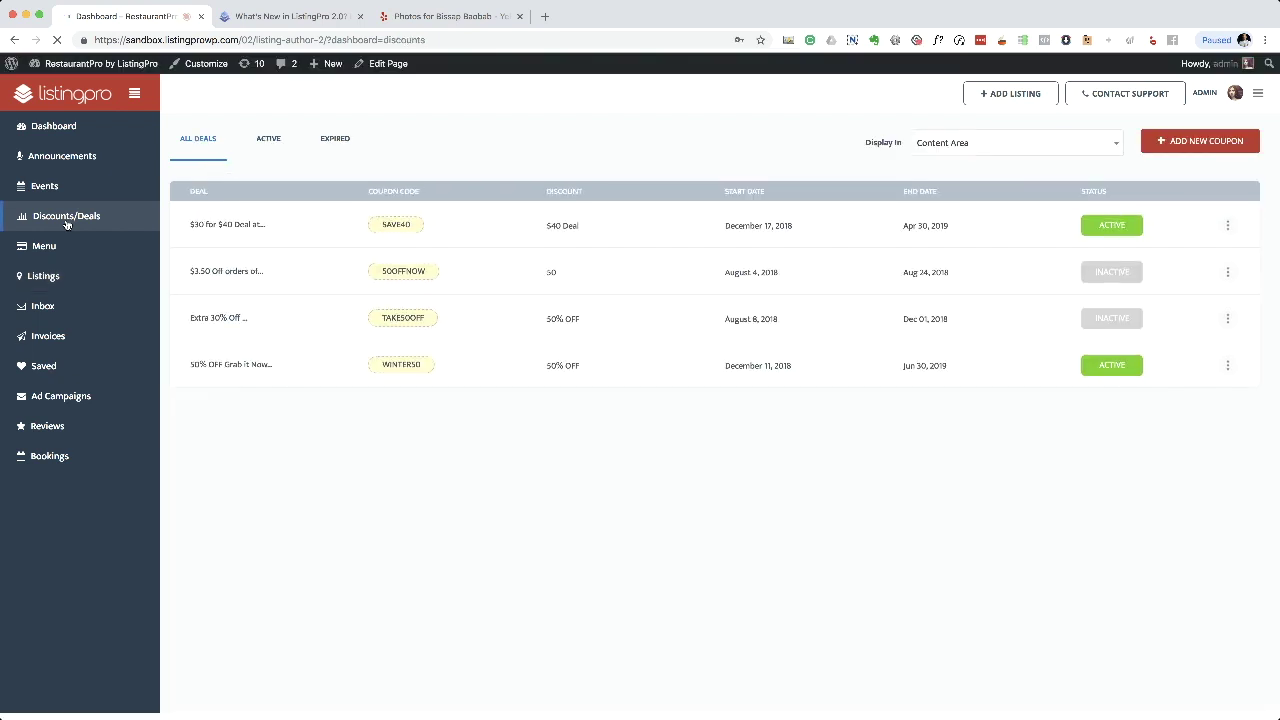
left_click(1037, 148)
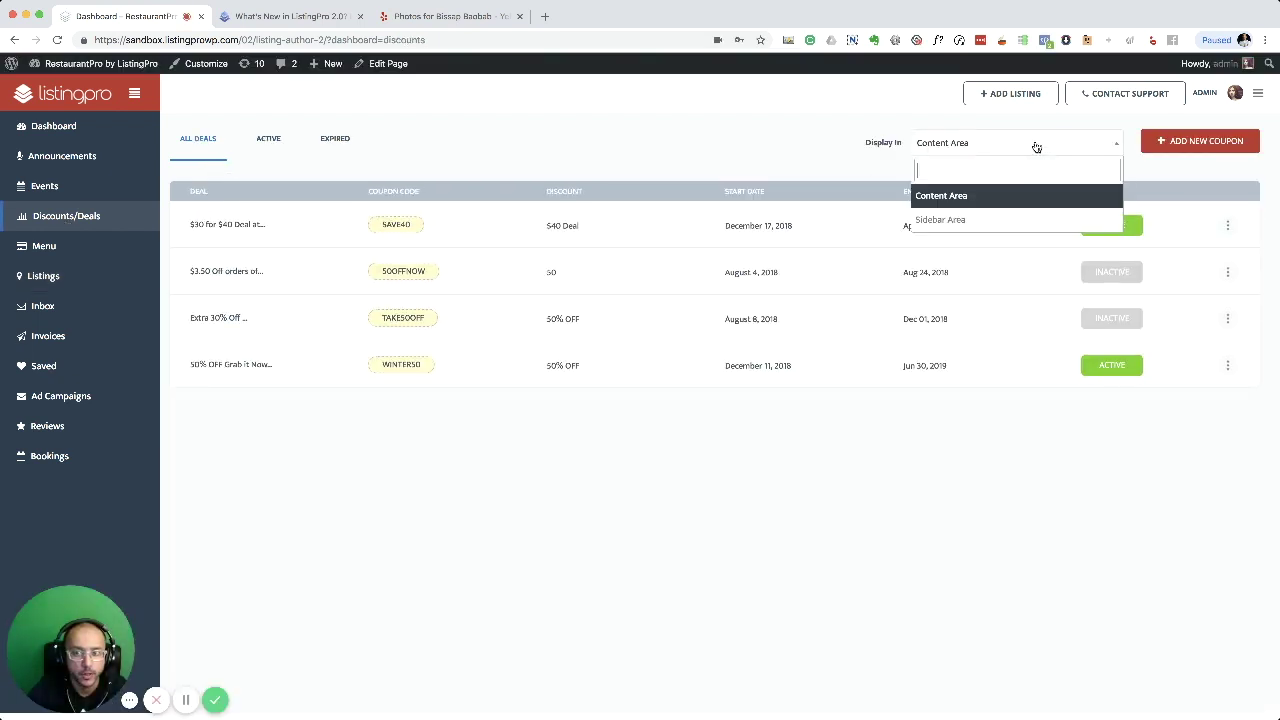
left_click(955, 224)
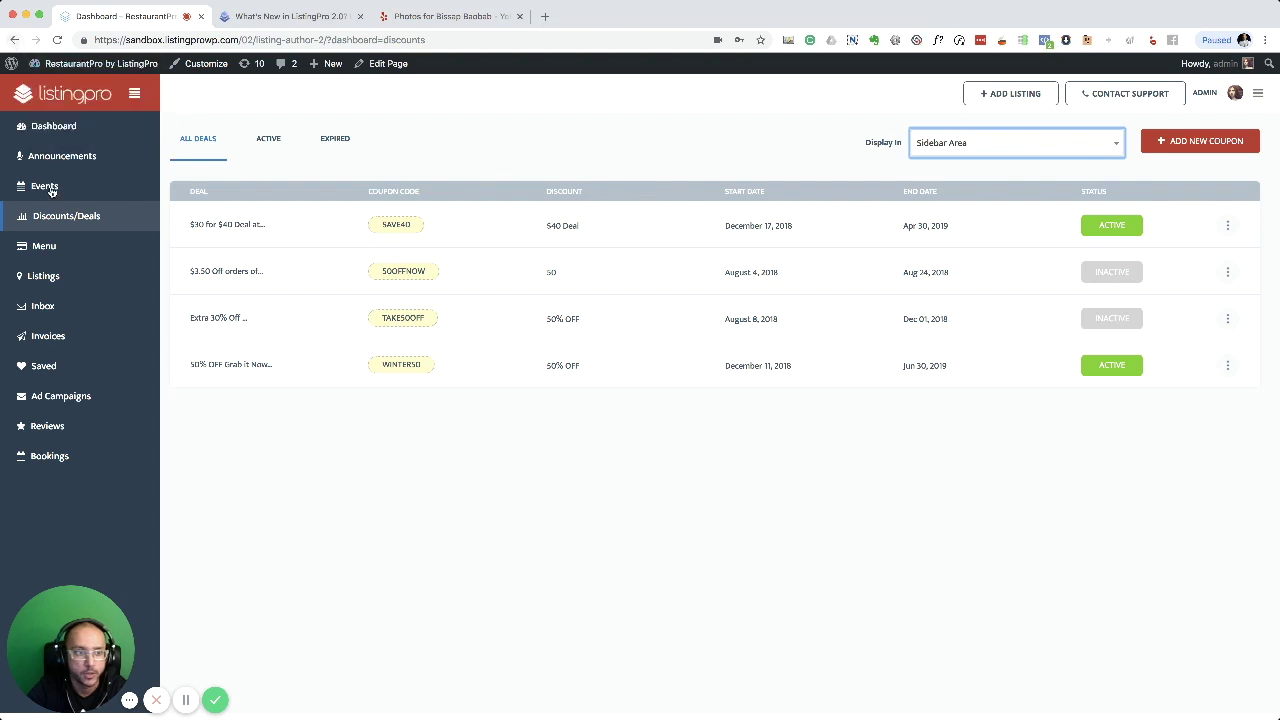
left_click(78, 280)
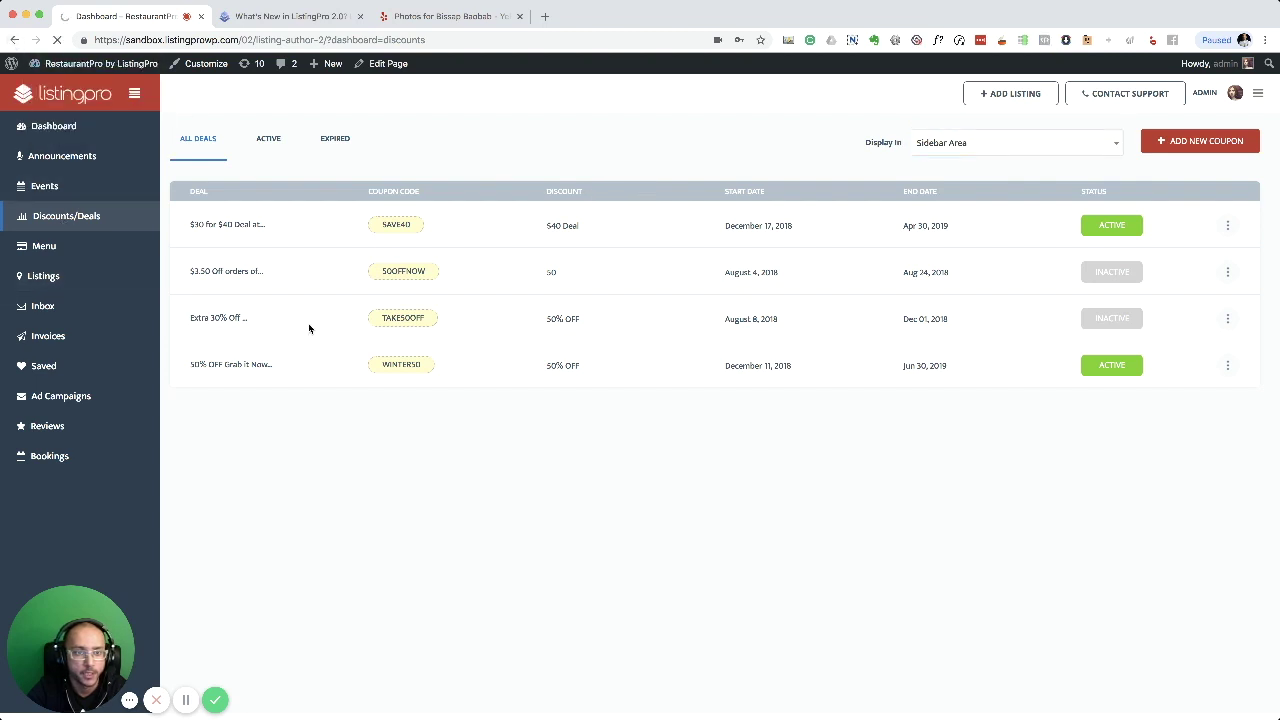
- Scroll the listing page to check the $30 For $40 Deal box, valid to April 30, 2019, in the sidebar
scroll(1003, 404, "down", 5)
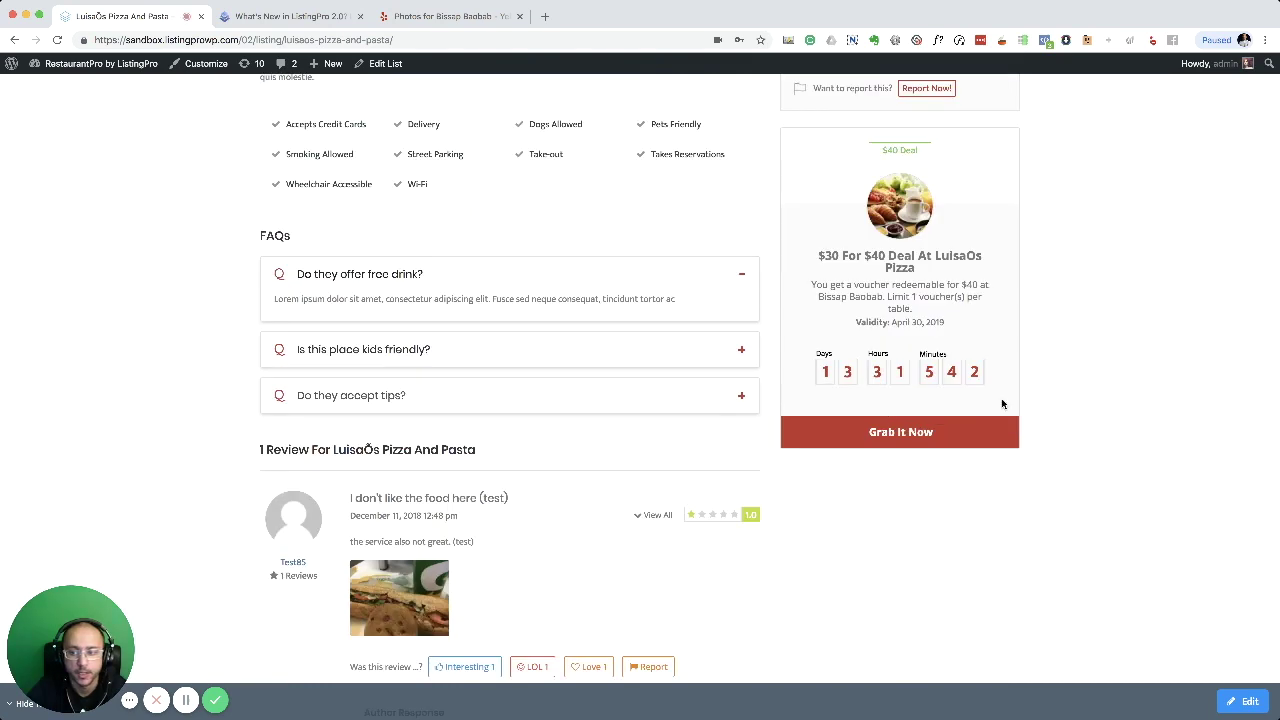
scroll(1003, 404, "up", 5)
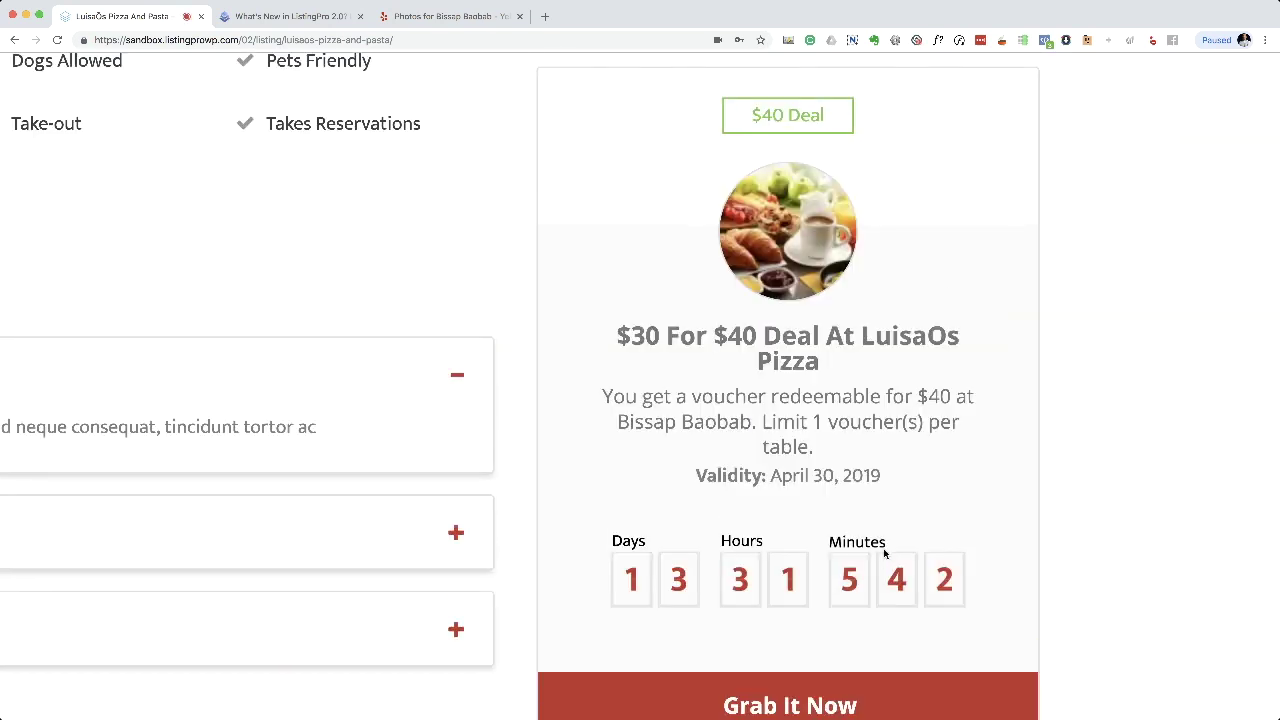
scroll(884, 553, "up", 4)
scroll(884, 553, "down", 2)
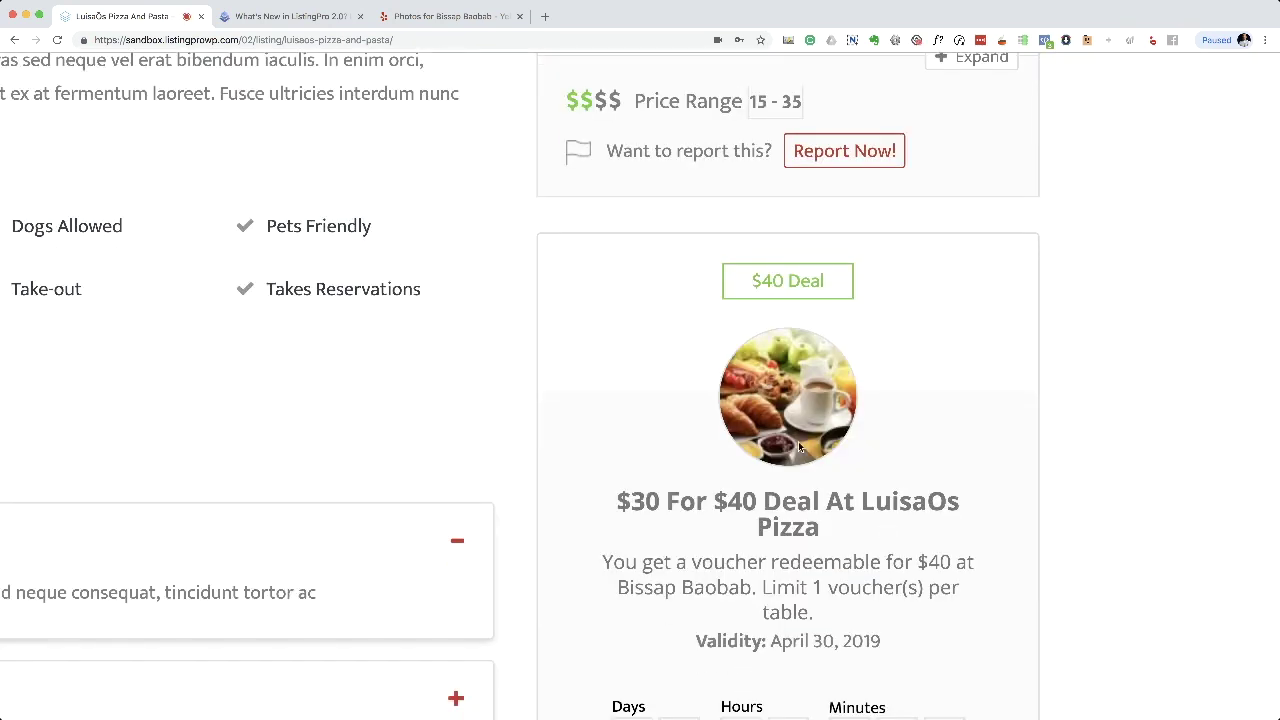
scroll(800, 450, "down", 5)
scroll(518, 380, "up", 5)
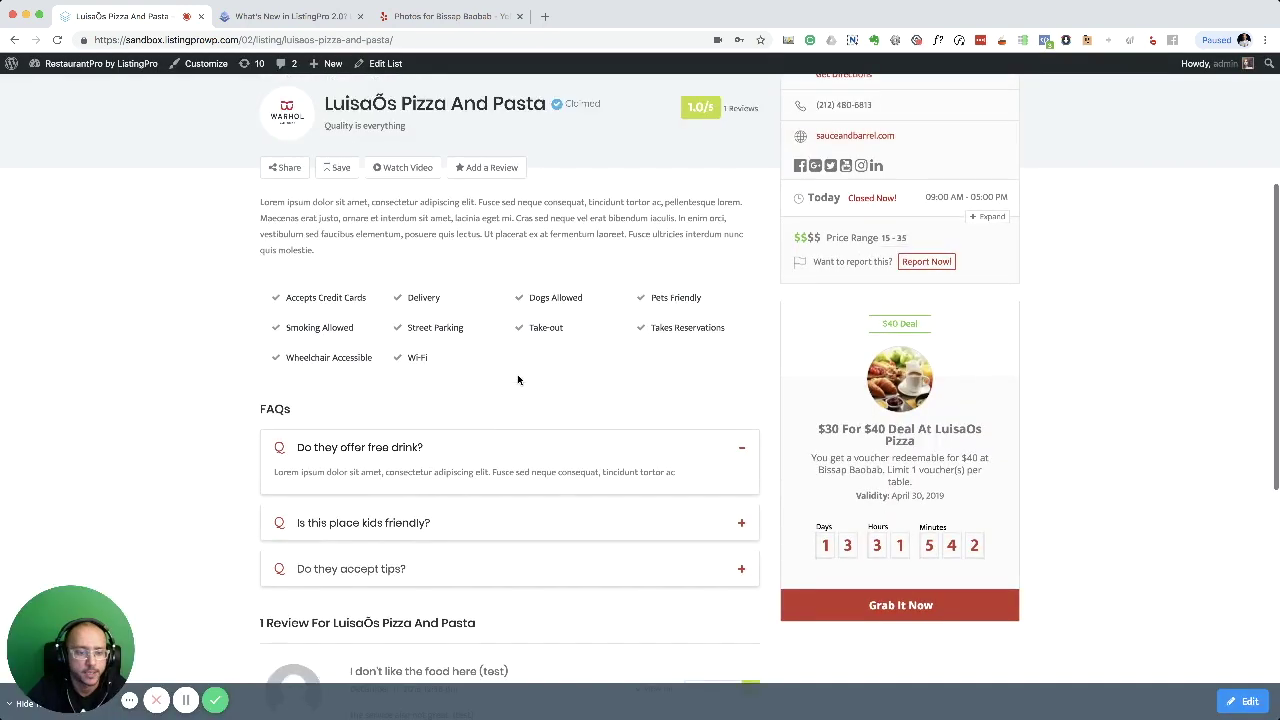